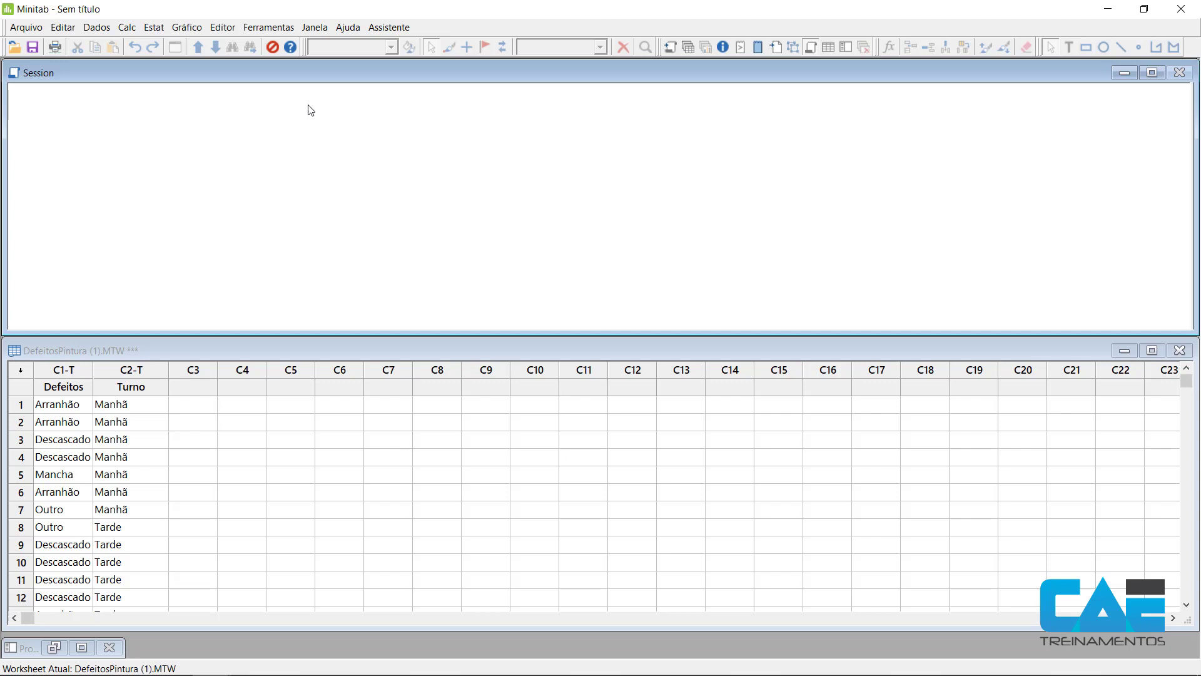
# Create a Pareto chart using the Defeitos column as the defect attribute data.
pyautogui.click(187, 27)
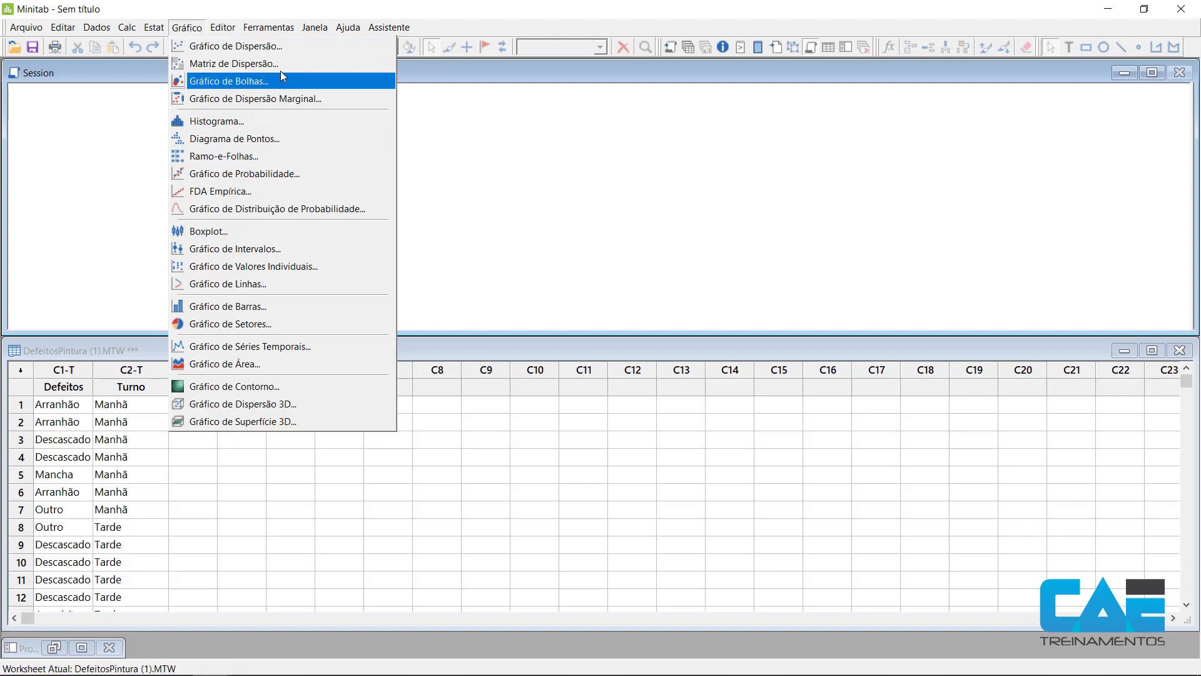
pyautogui.click(154, 32)
pyautogui.click(152, 30)
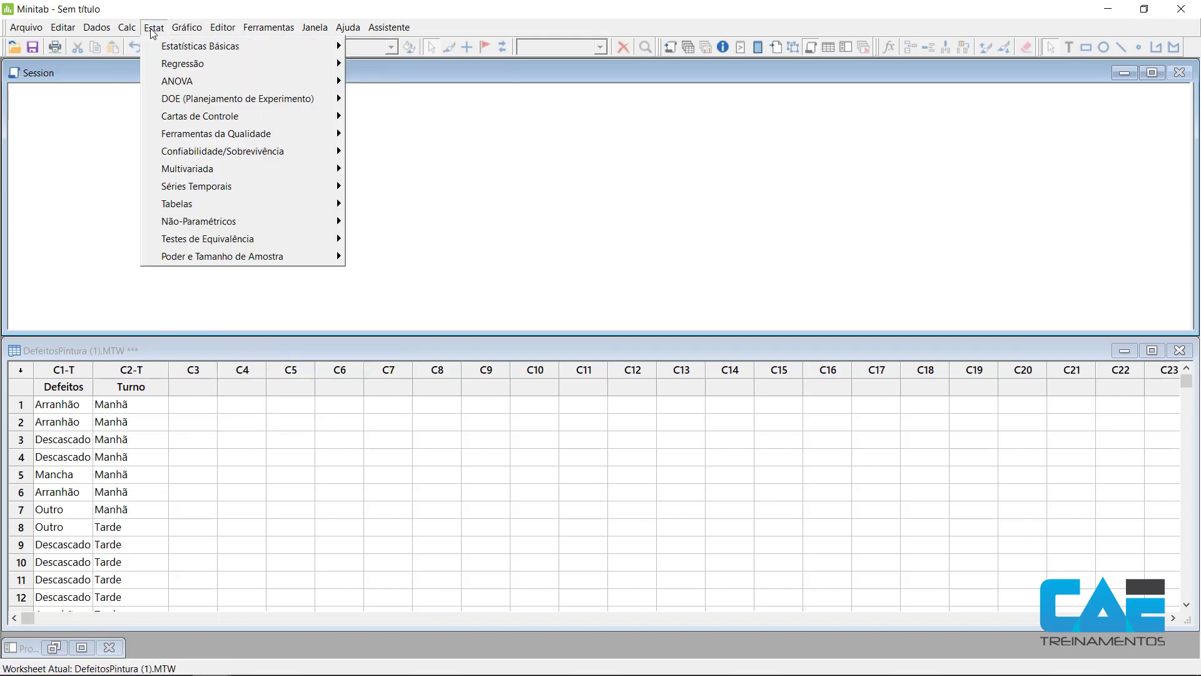
pyautogui.click(150, 30)
pyautogui.click(152, 31)
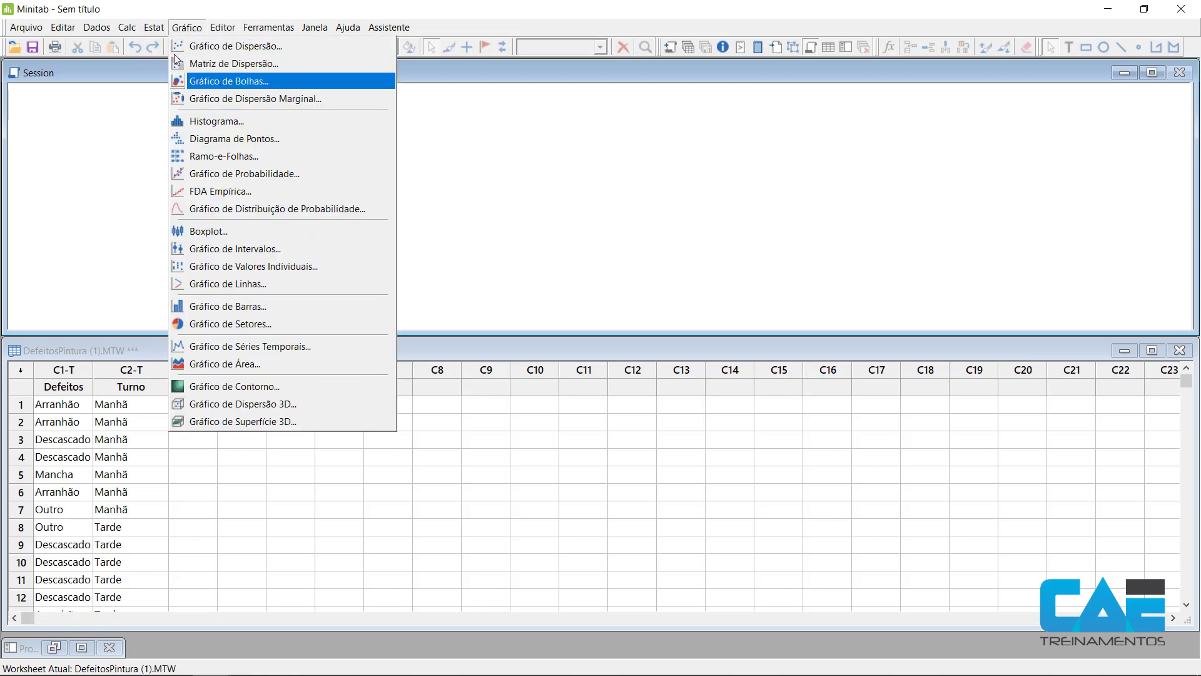
pyautogui.moveTo(276, 139)
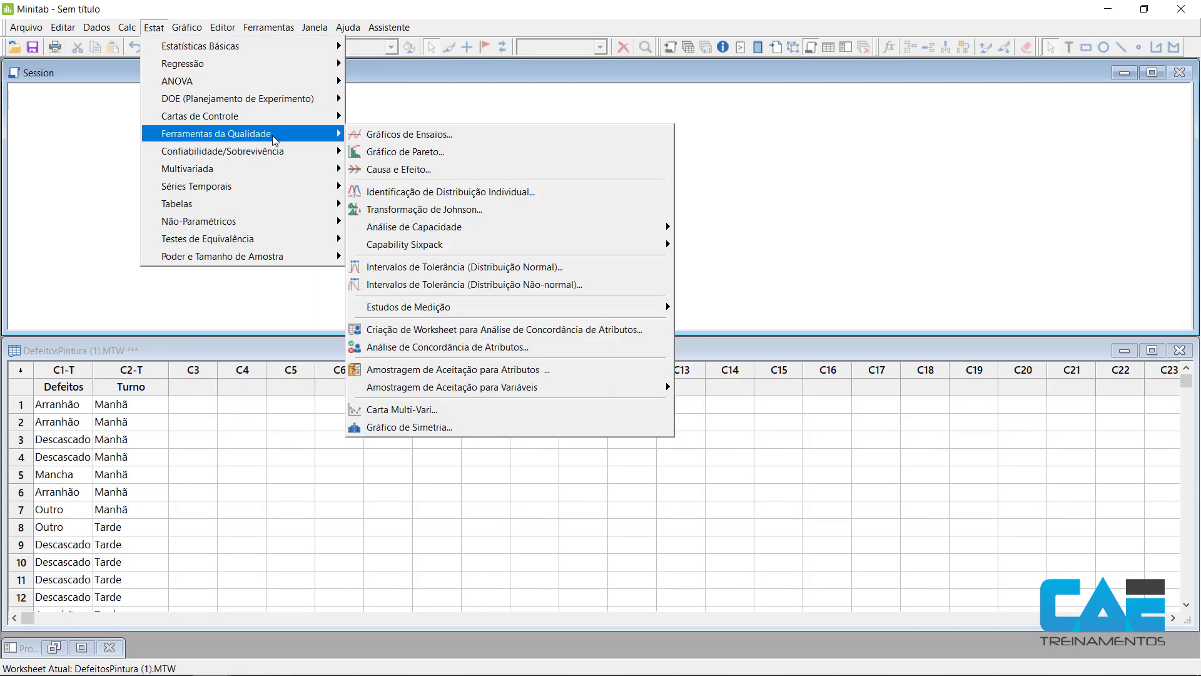
pyautogui.click(442, 154)
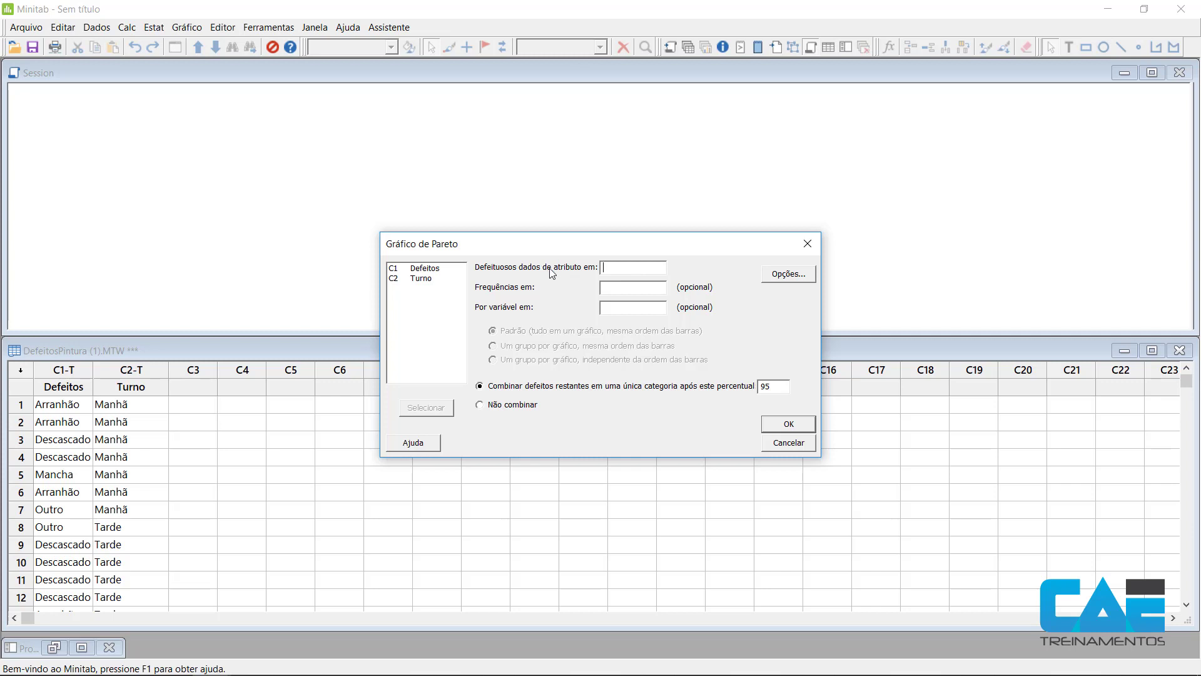
pyautogui.click(428, 269)
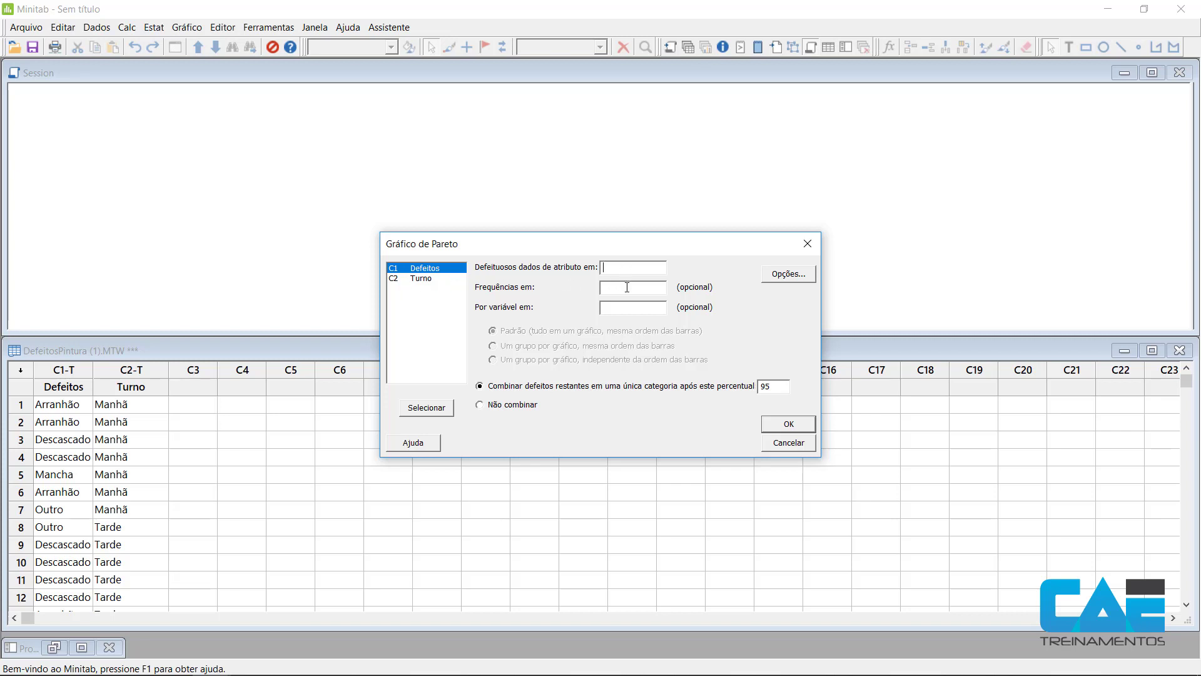
pyautogui.click(627, 287)
pyautogui.click(627, 268)
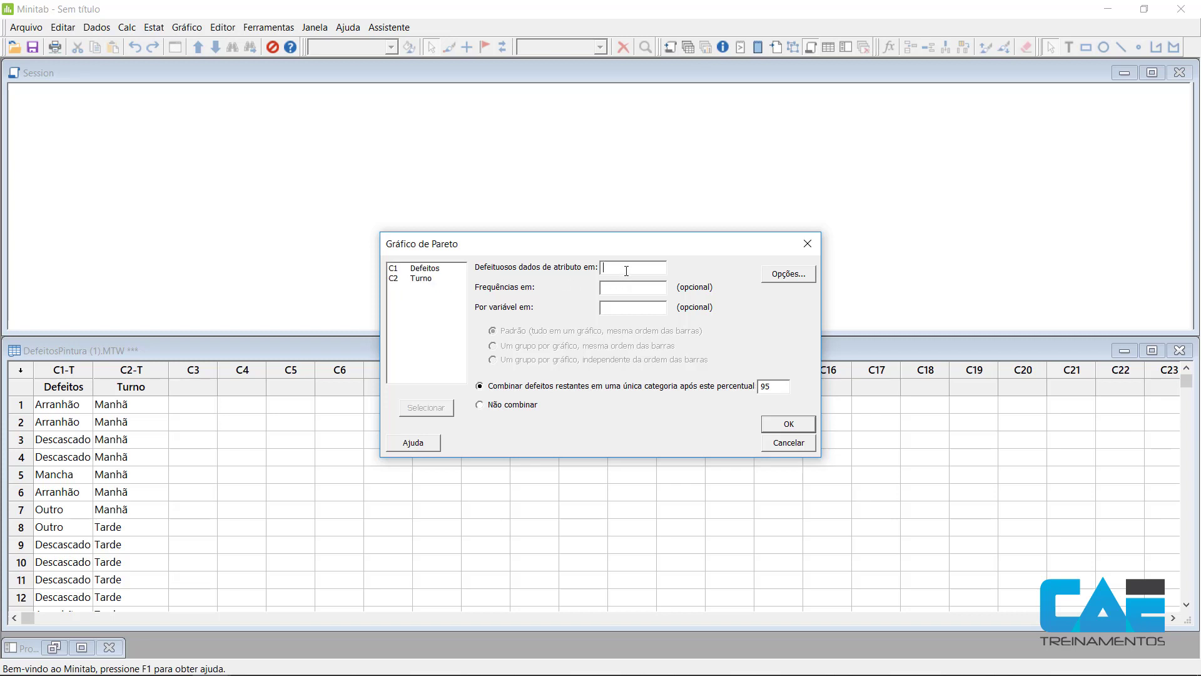
pyautogui.doubleClick(432, 269)
pyautogui.click(787, 424)
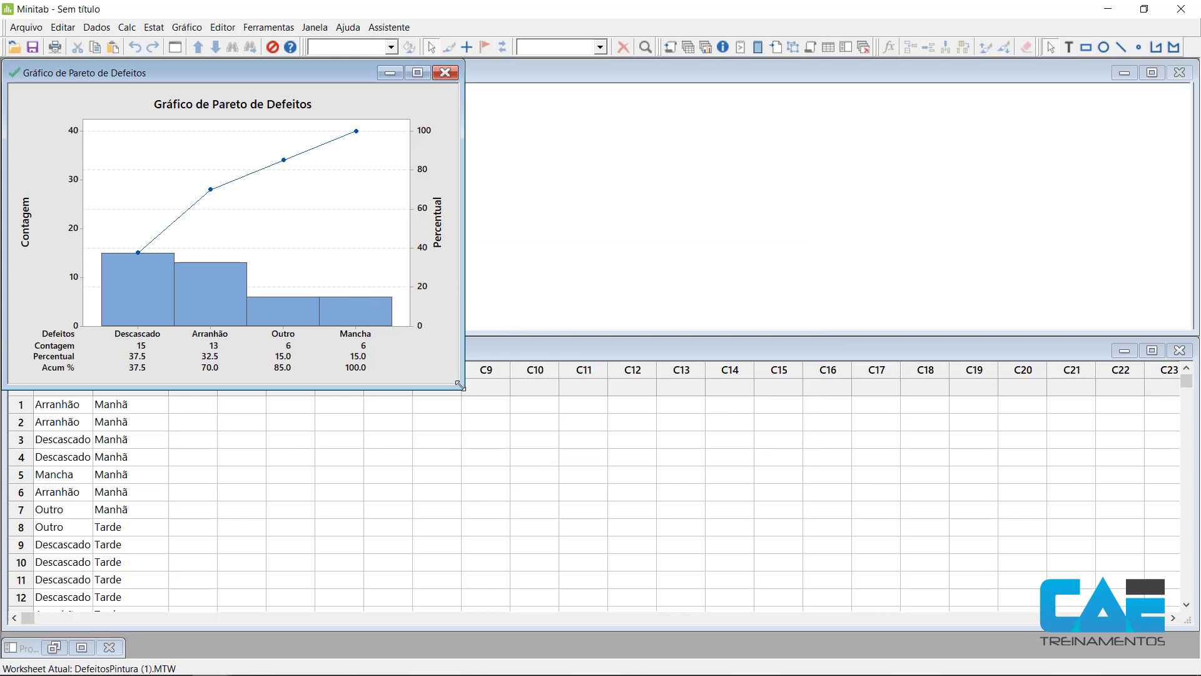
# Enlarge the Pareto chart of Defeitos, move it clear of the worksheet data, and examine its bars and cumulative percentage line.
pyautogui.moveTo(462, 387); pyautogui.dragTo(807, 616)
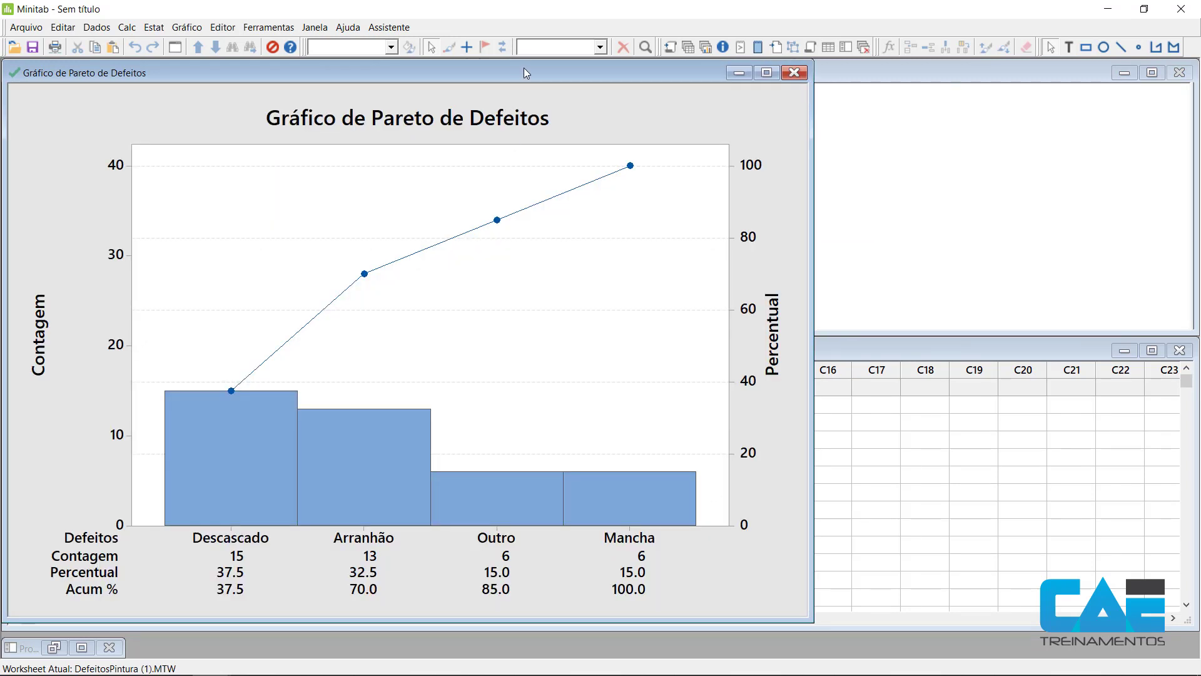
pyautogui.moveTo(524, 68); pyautogui.dragTo(766, 71)
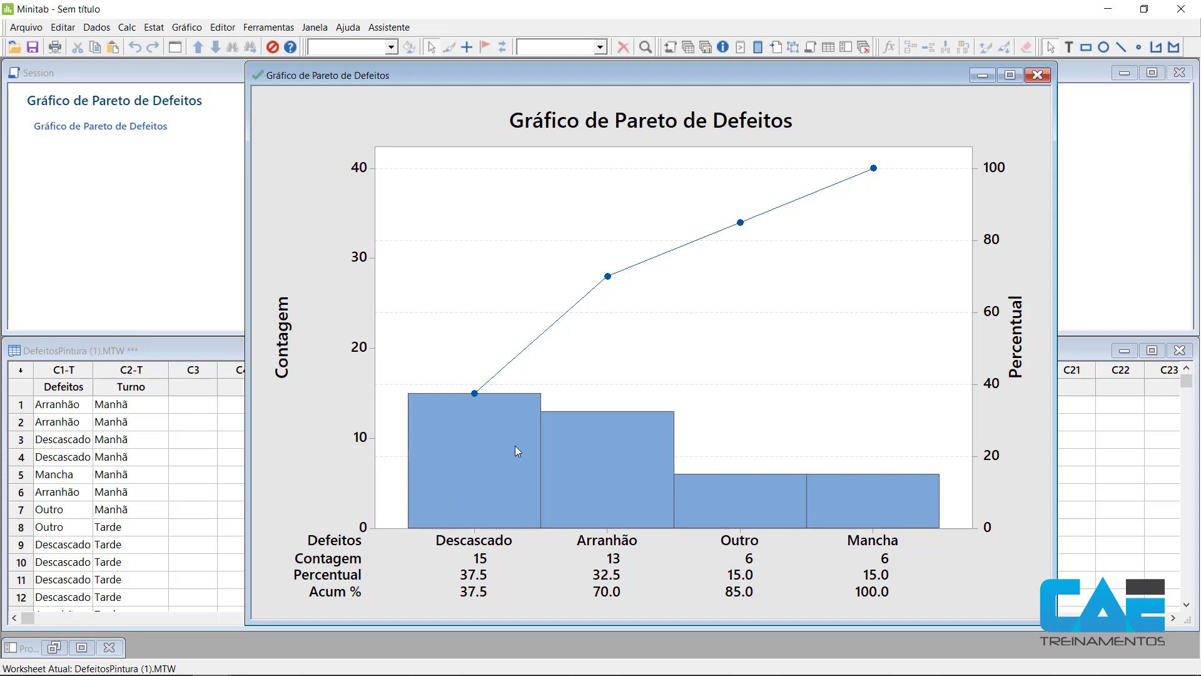
pyautogui.moveTo(487, 424)
pyautogui.moveTo(638, 463)
pyautogui.moveTo(739, 488)
pyautogui.moveTo(474, 393)
pyautogui.moveTo(607, 279)
pyautogui.click(154, 28)
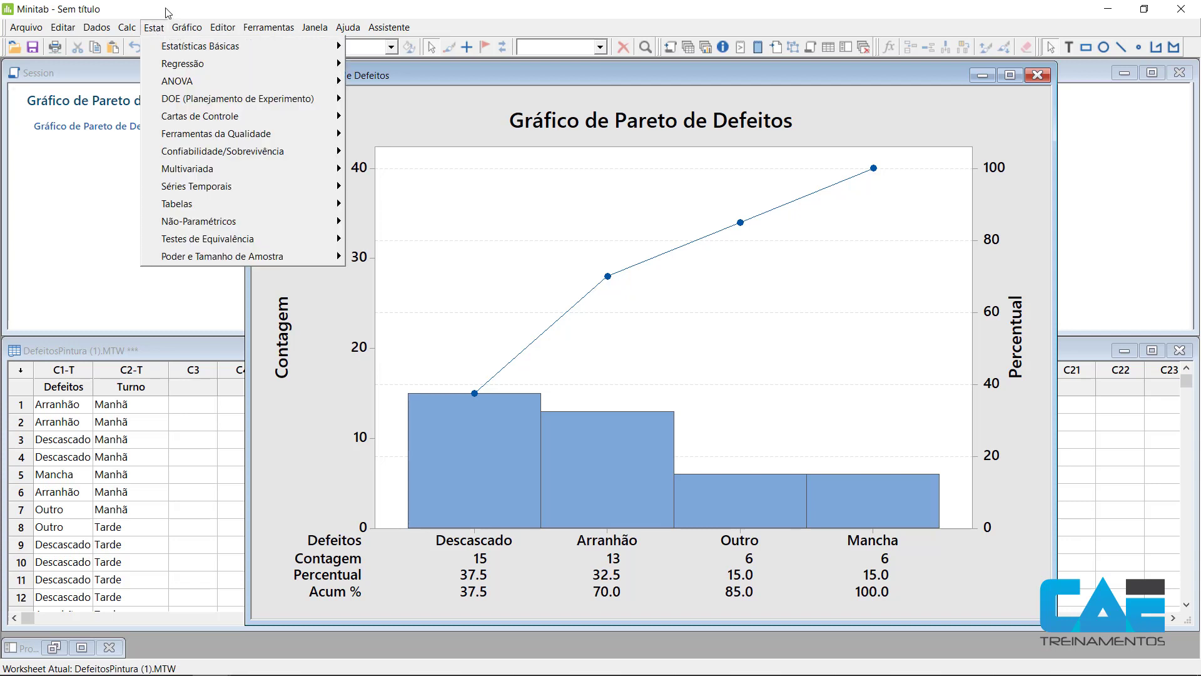
pyautogui.click(230, 14)
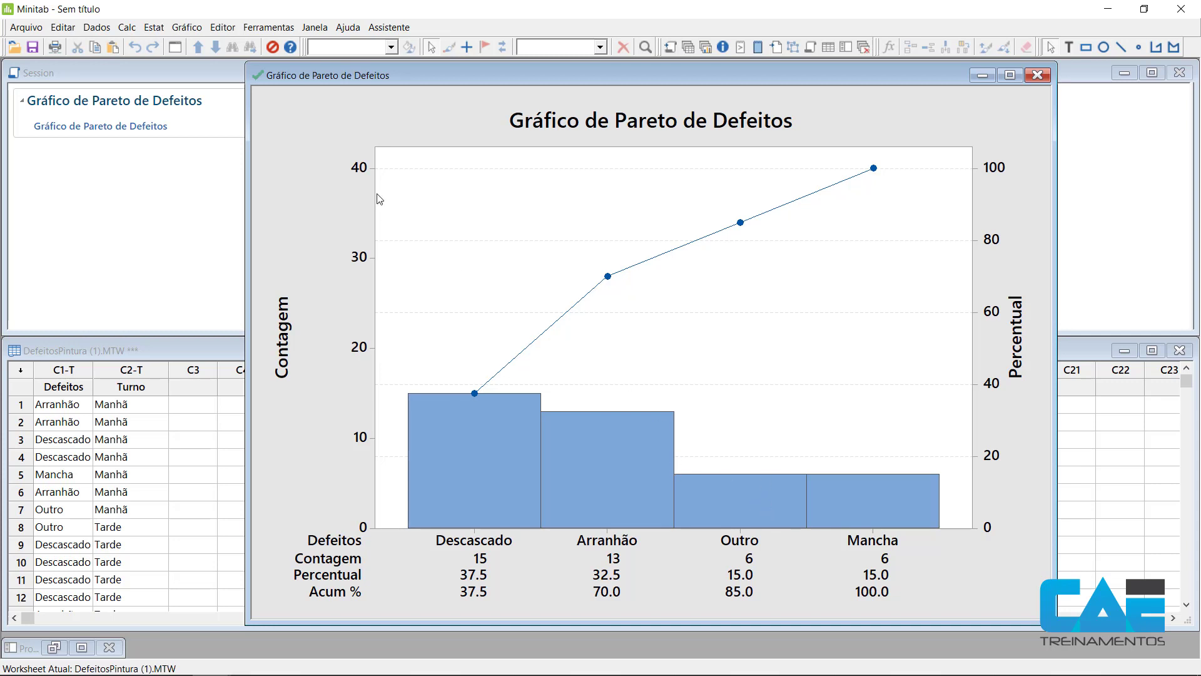
# Create a Pareto chart of Defeitos with Turno as the by variable, keeping all groups in one graph with the same bar order.
pyautogui.click(154, 28)
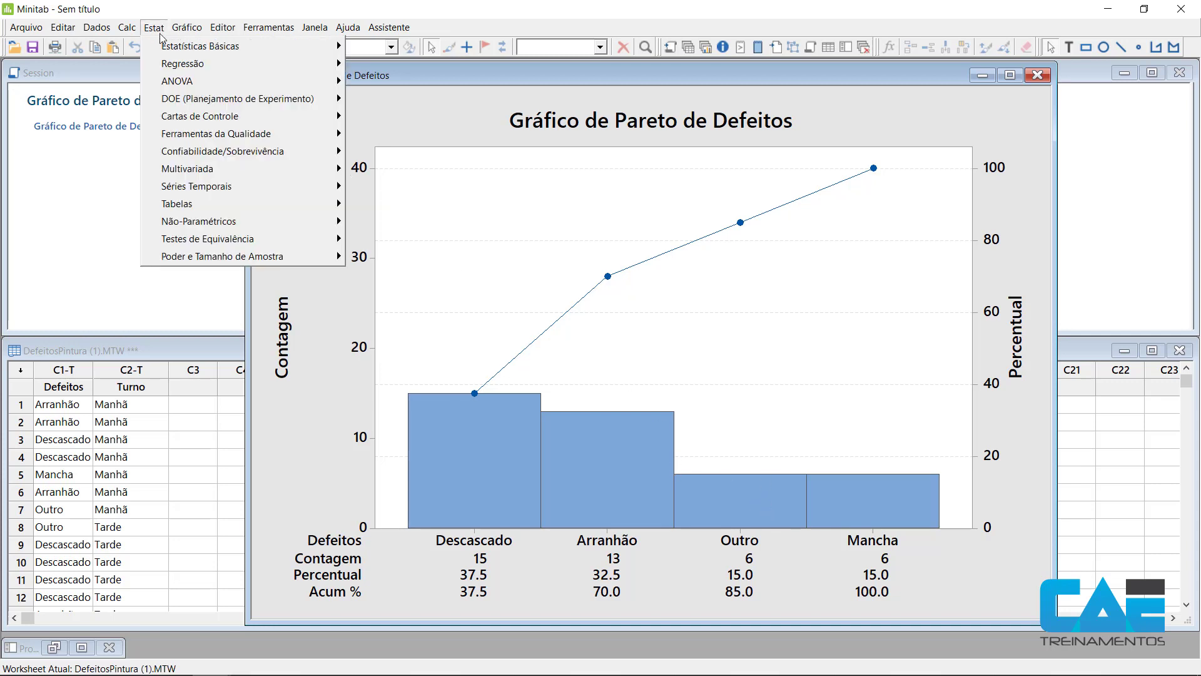
pyautogui.moveTo(251, 133)
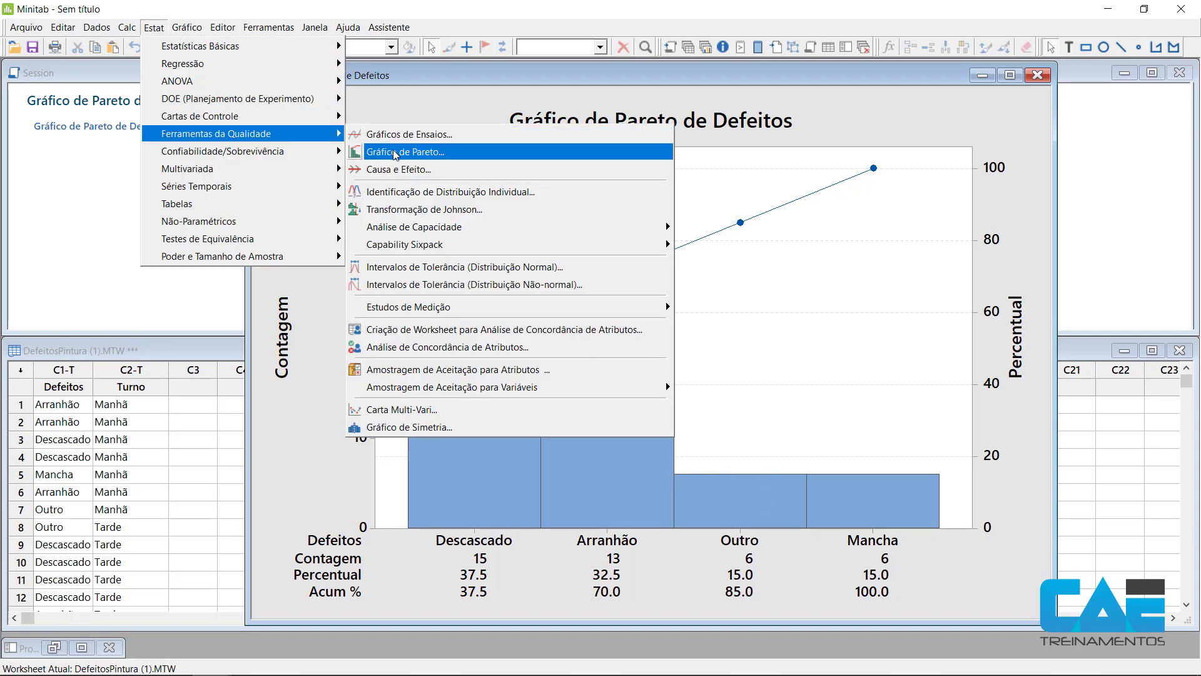
pyautogui.click(445, 151)
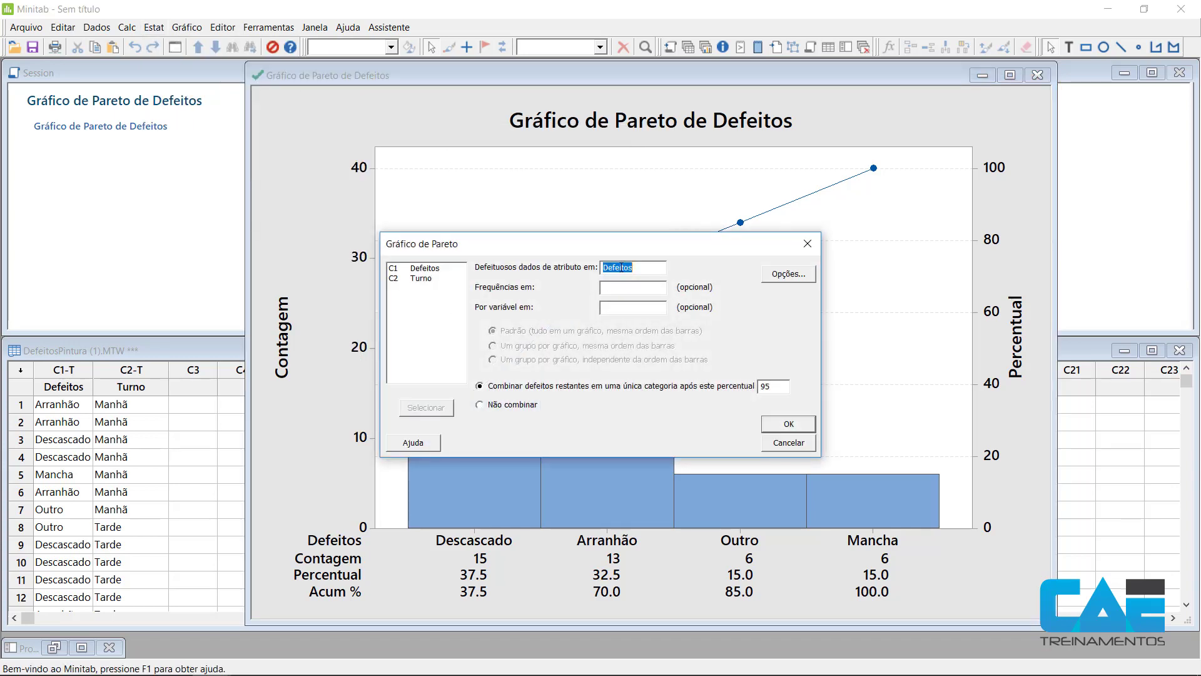
pyautogui.click(651, 270)
pyautogui.click(643, 289)
pyautogui.click(640, 307)
pyautogui.click(788, 274)
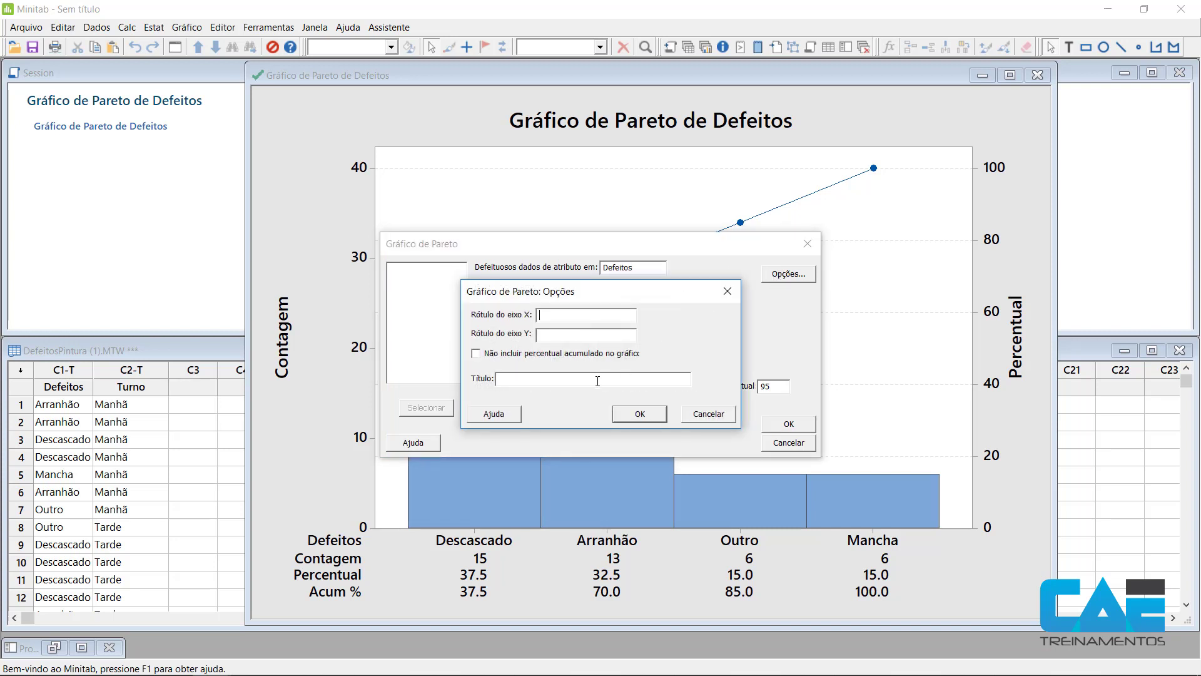
pyautogui.click(709, 414)
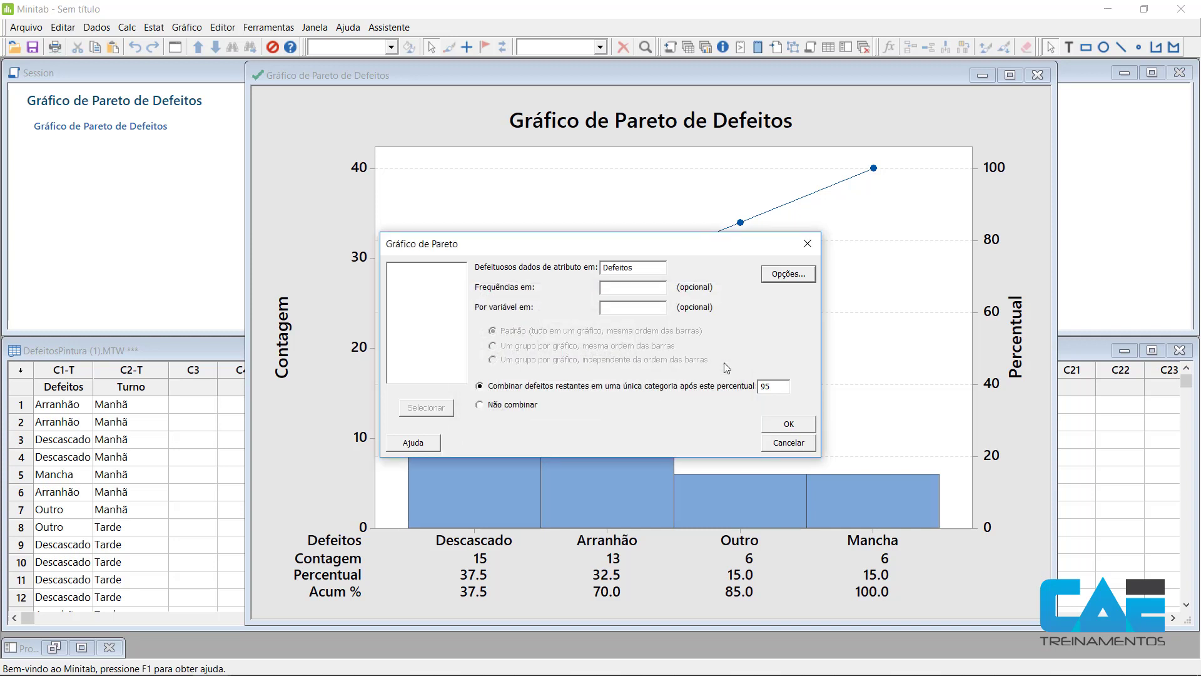
pyautogui.click(633, 307)
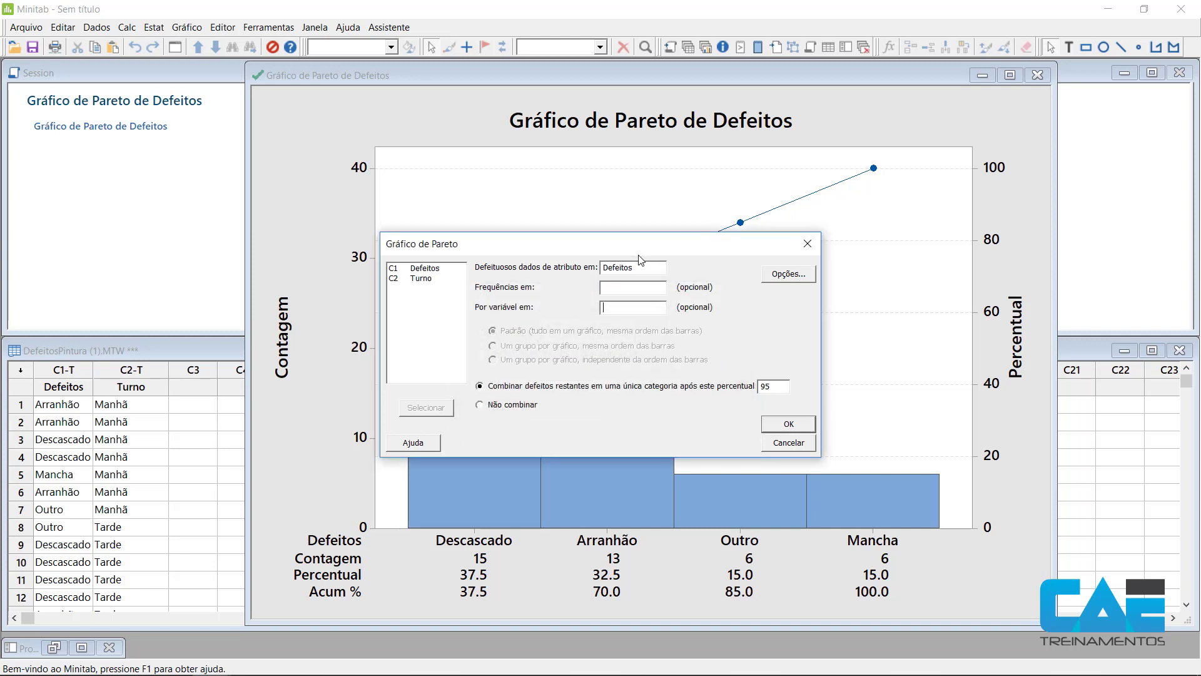
pyautogui.doubleClick(431, 282)
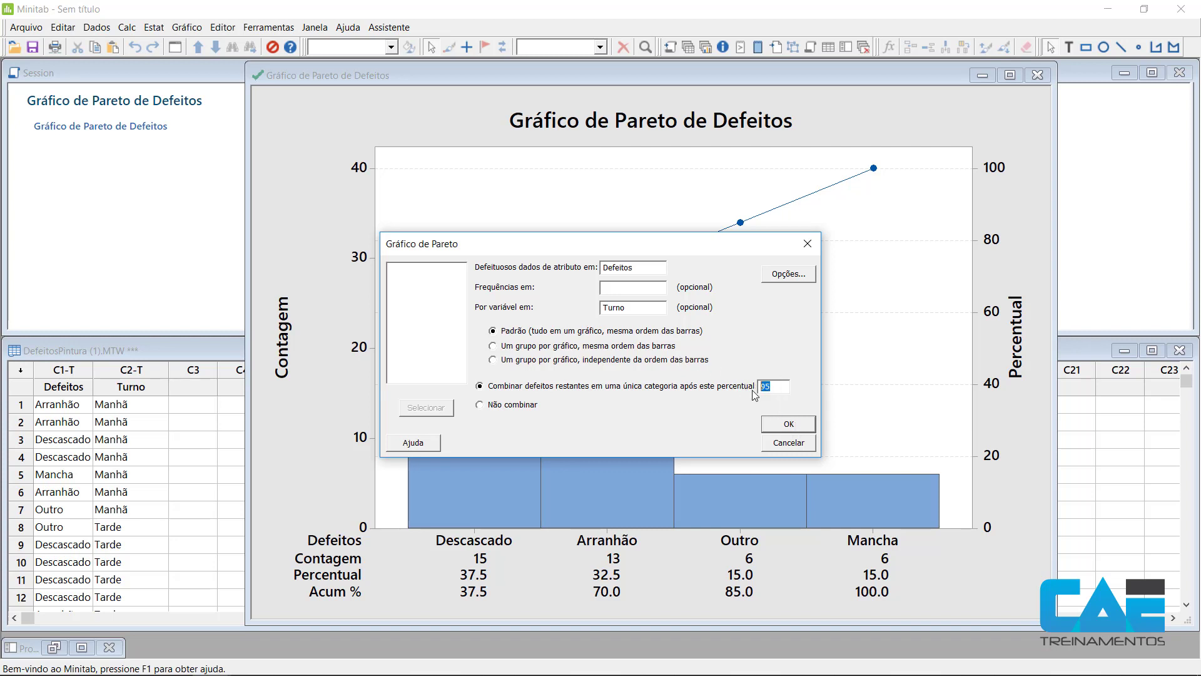
pyautogui.click(791, 425)
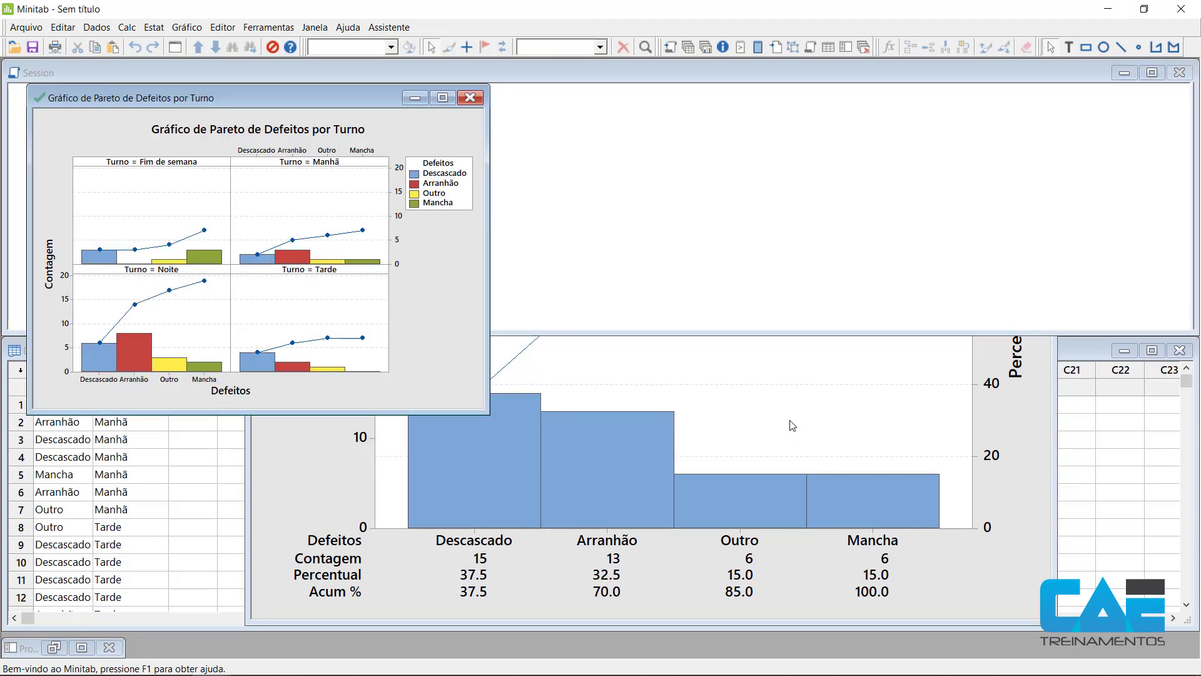
# Enlarge the Pareto chart by Turno, place it over the first chart, and inspect the Descascado bars for Tarde and Manhã.
pyautogui.moveTo(484, 411); pyautogui.dragTo(710, 560)
pyautogui.moveTo(531, 102); pyautogui.dragTo(753, 70)
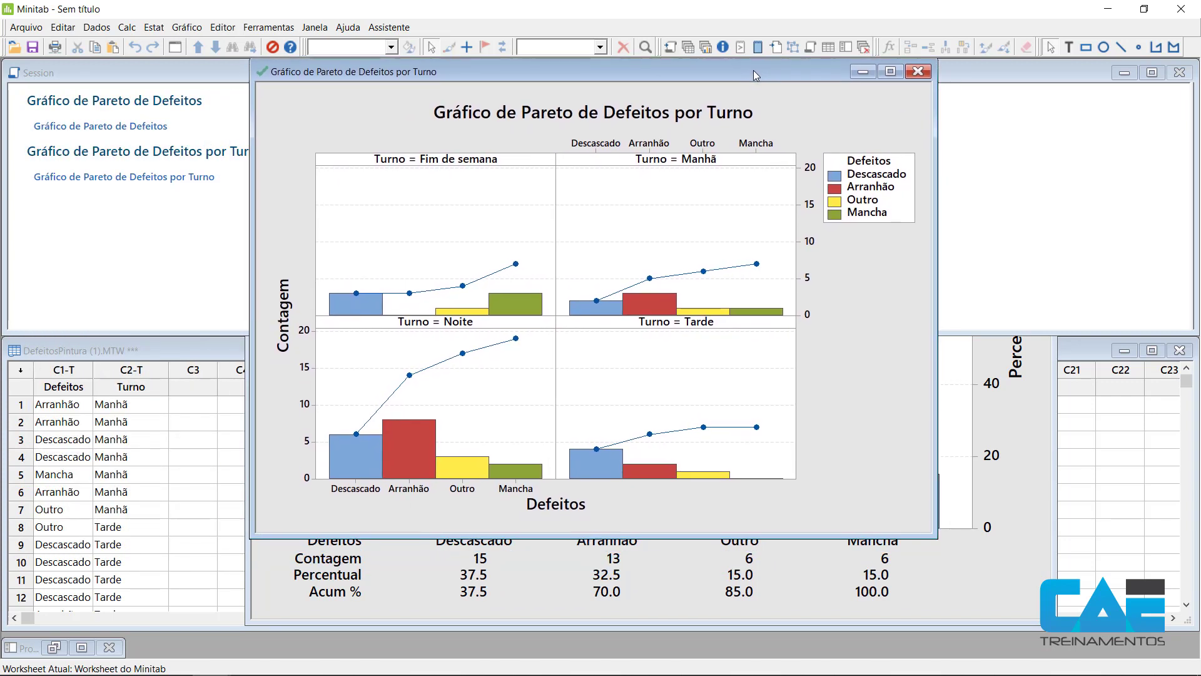
pyautogui.moveTo(938, 539); pyautogui.dragTo(1057, 622)
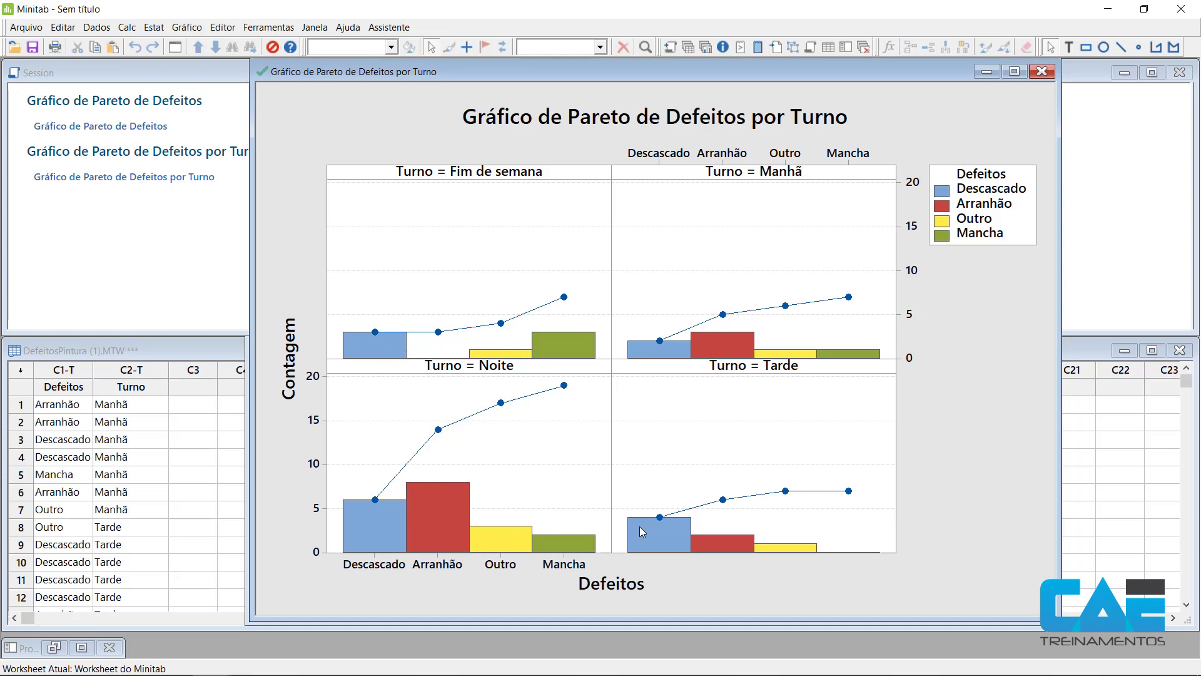
pyautogui.moveTo(640, 526)
pyautogui.moveTo(663, 351)
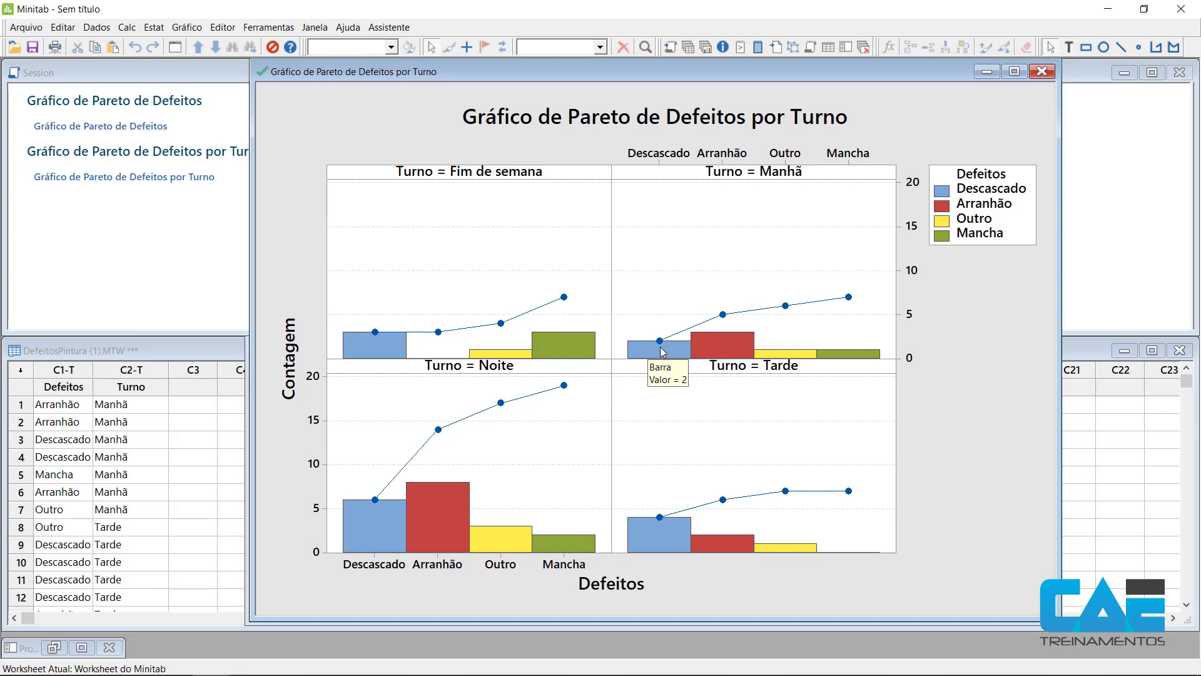
# Create Pareto charts of Defeitos by Turno with one group per graph and independent bar ordering.
pyautogui.click(154, 27)
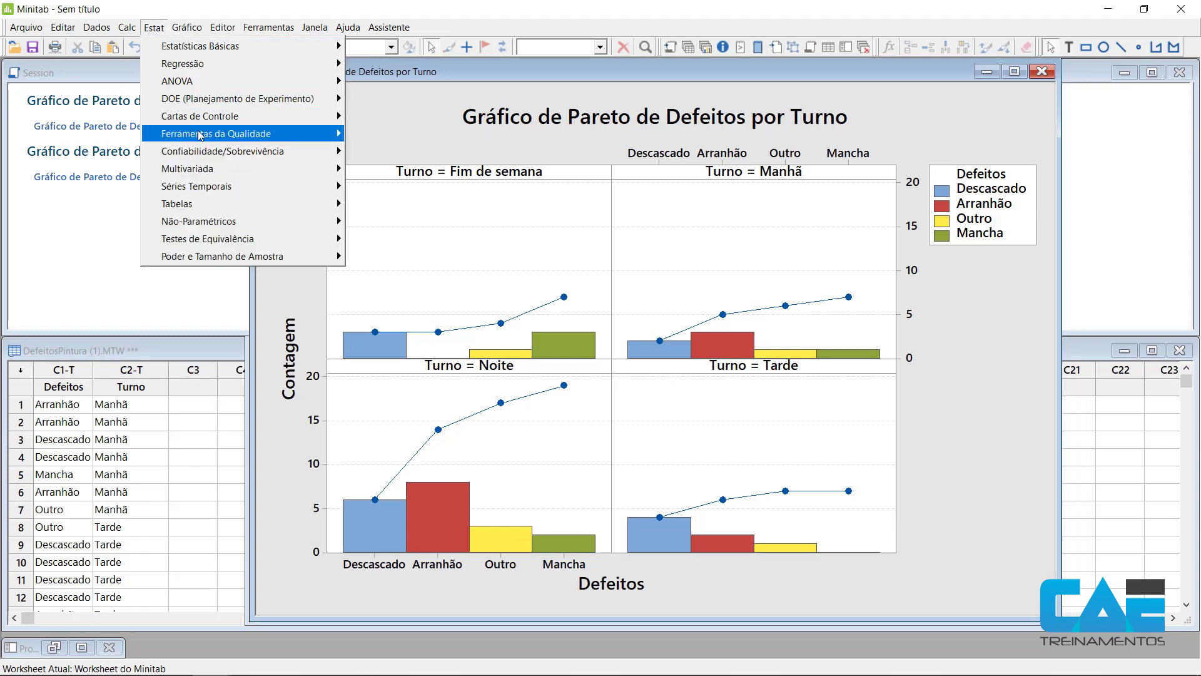
pyautogui.moveTo(200, 136)
pyautogui.click(403, 153)
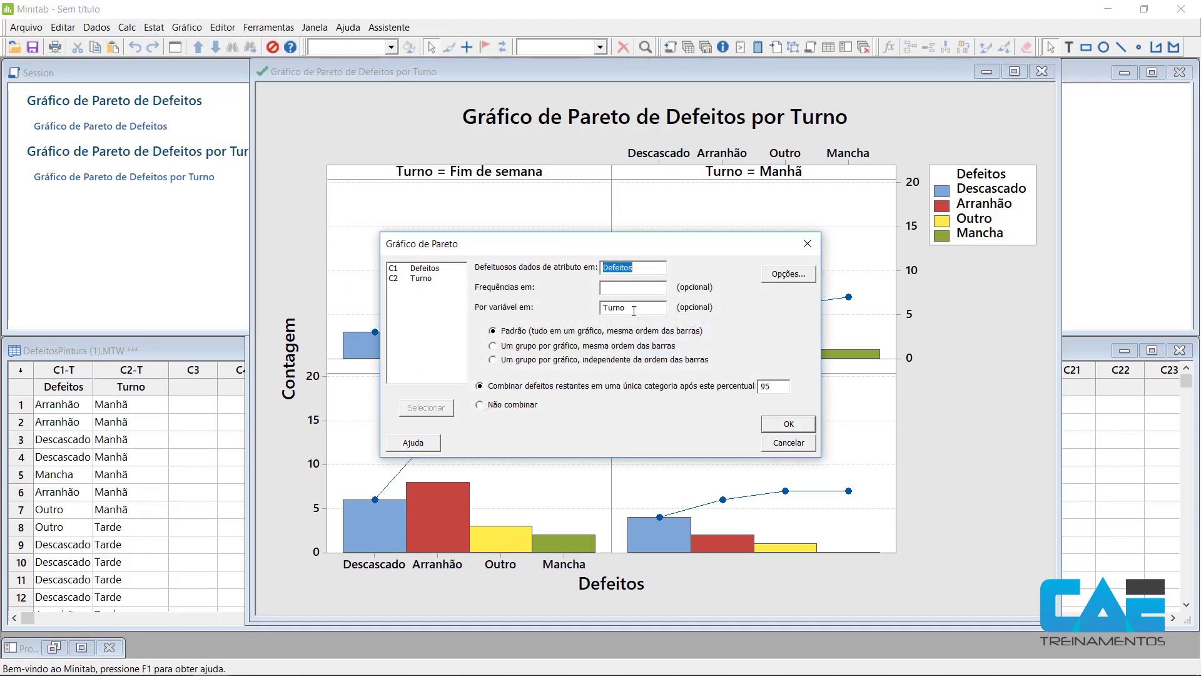
pyautogui.click(536, 345)
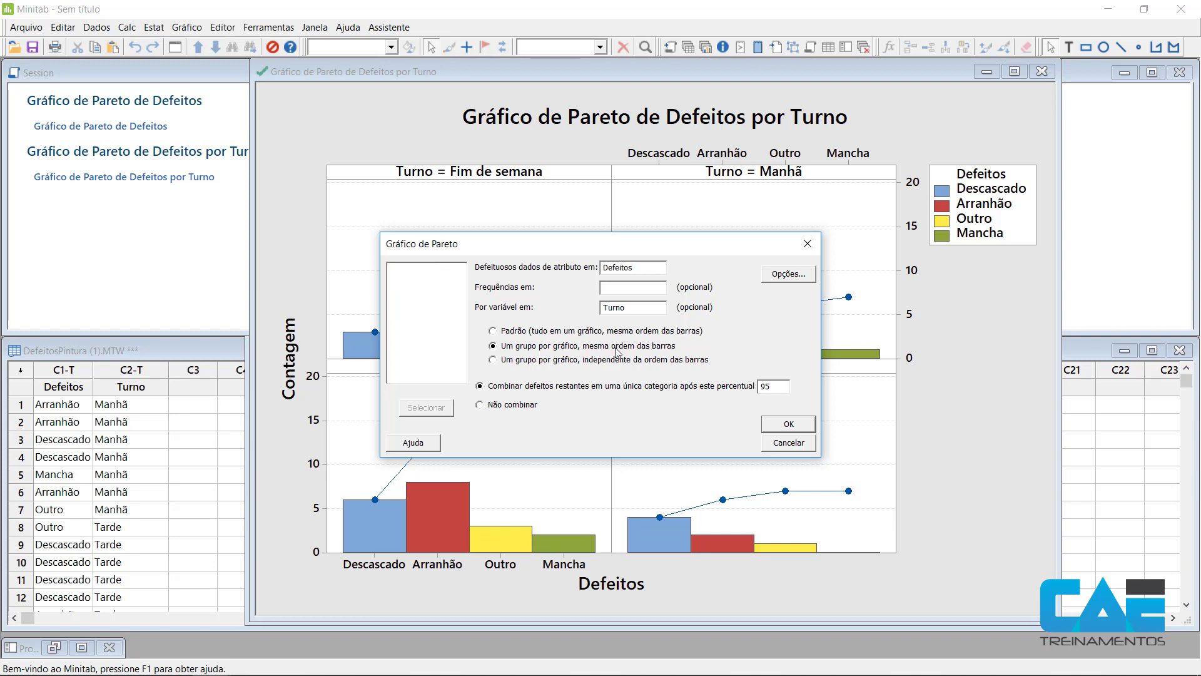
pyautogui.click(635, 361)
pyautogui.doubleClick(768, 388)
pyautogui.click(786, 391)
pyautogui.click(789, 423)
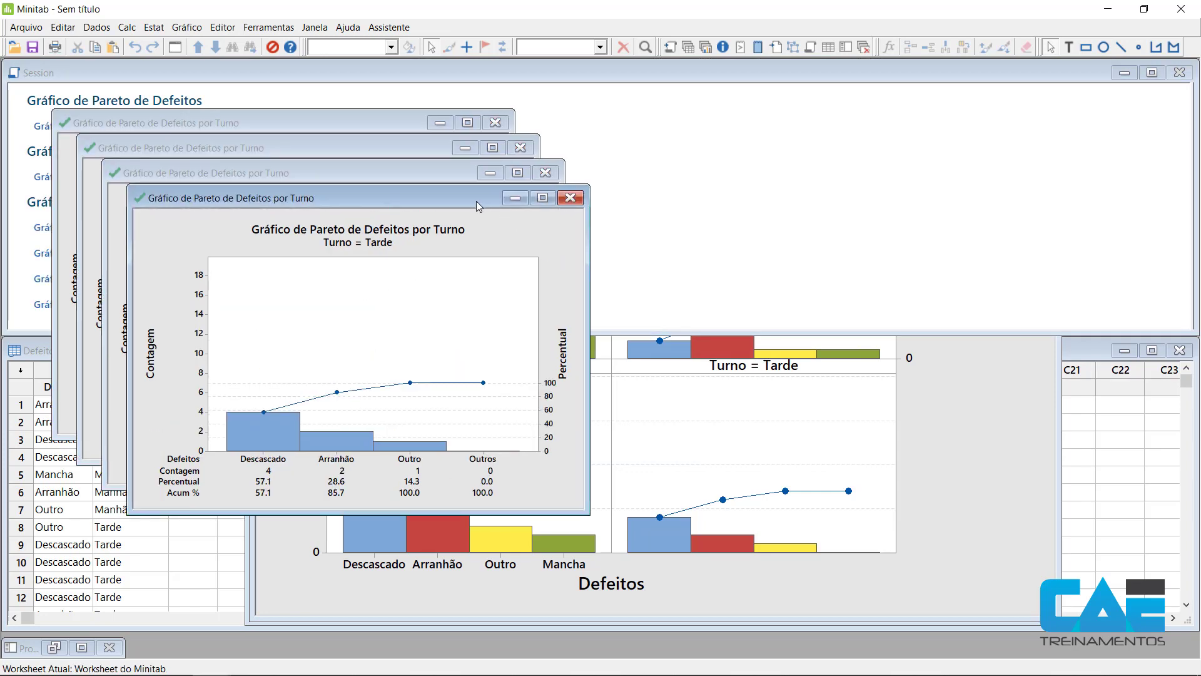
# Spread out the Tarde, Noite, Manhã and Fim de semana chart windows in a two-by-two arrangement.
pyautogui.moveTo(476, 201); pyautogui.dragTo(1083, 92)
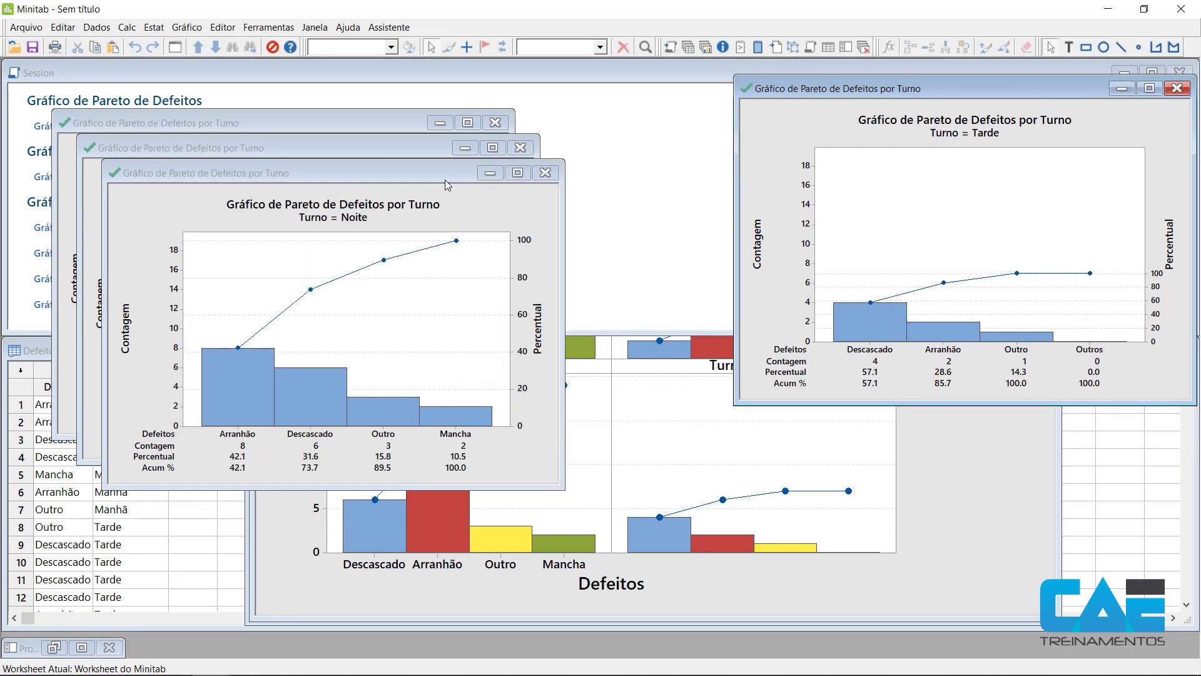
pyautogui.moveTo(445, 179); pyautogui.dragTo(1076, 305)
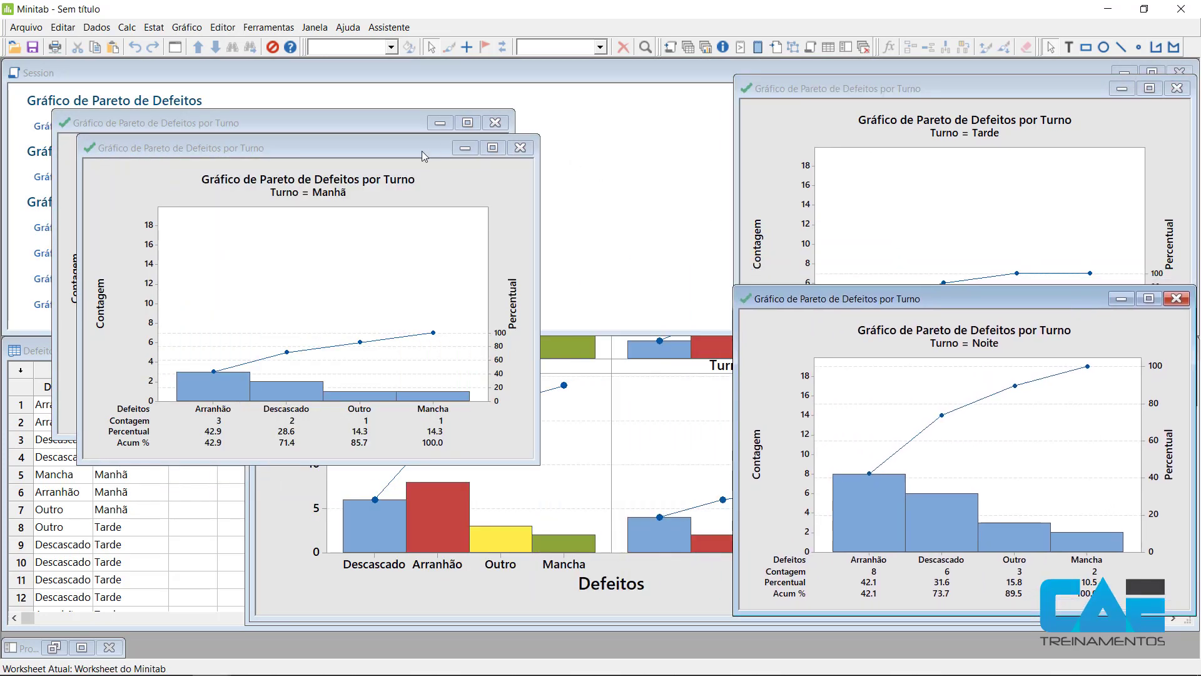
pyautogui.moveTo(422, 152); pyautogui.dragTo(607, 303)
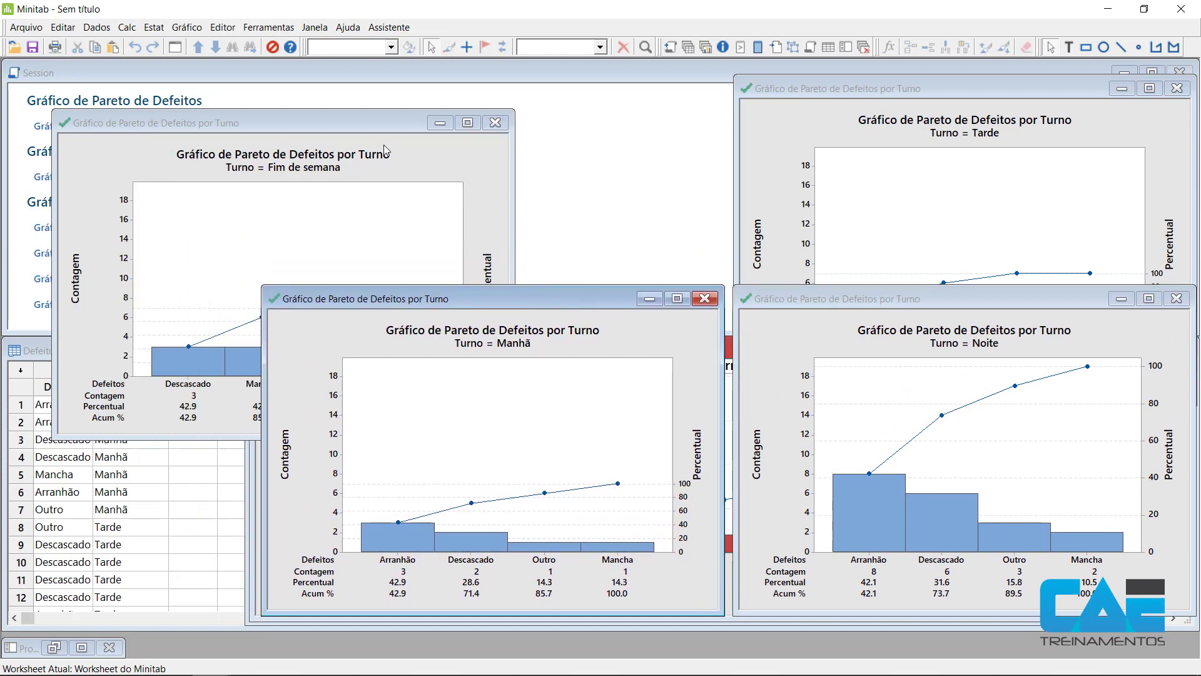
pyautogui.click(392, 129)
pyautogui.moveTo(395, 121); pyautogui.dragTo(603, 80)
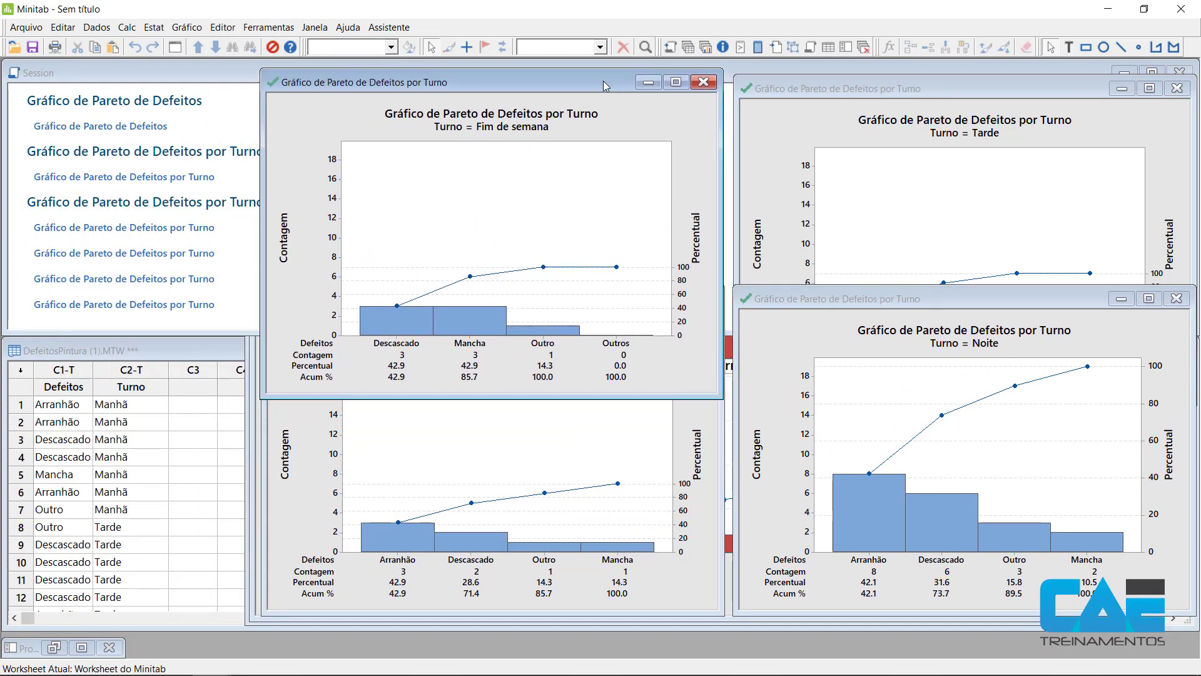
# Compare the Manhã, Fim de semana, Tarde and Noite Pareto charts by bringing each to the front, shifting the Fim de semana chart aside.
pyautogui.click(676, 438)
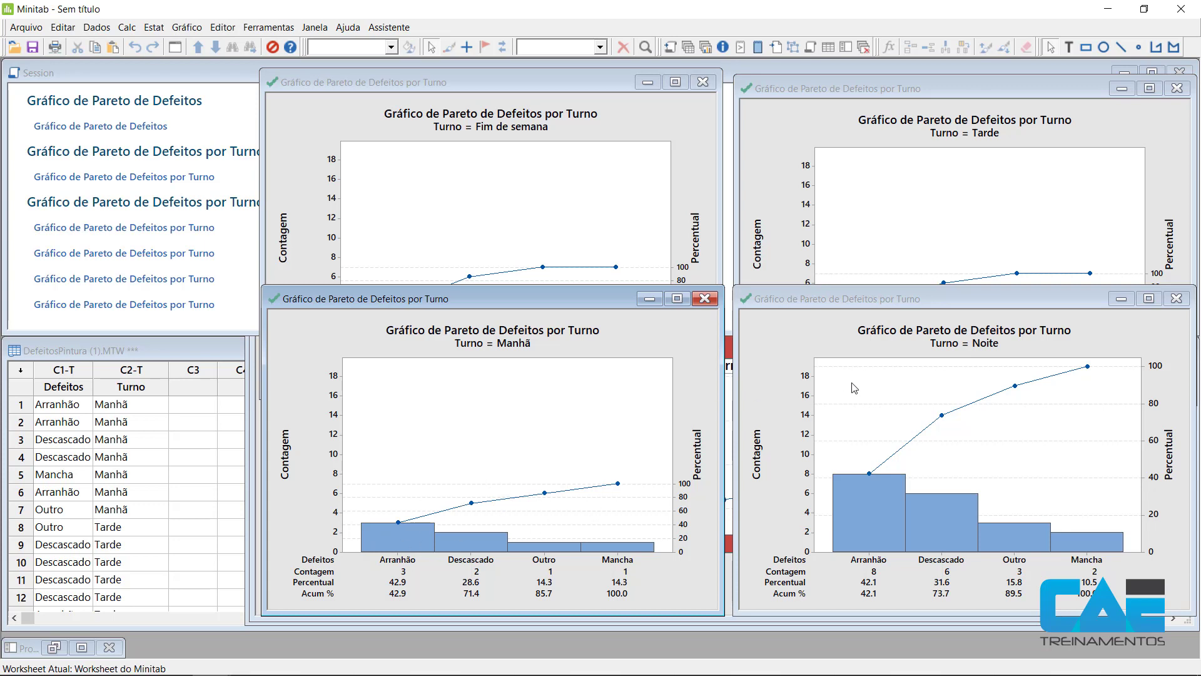
pyautogui.click(609, 152)
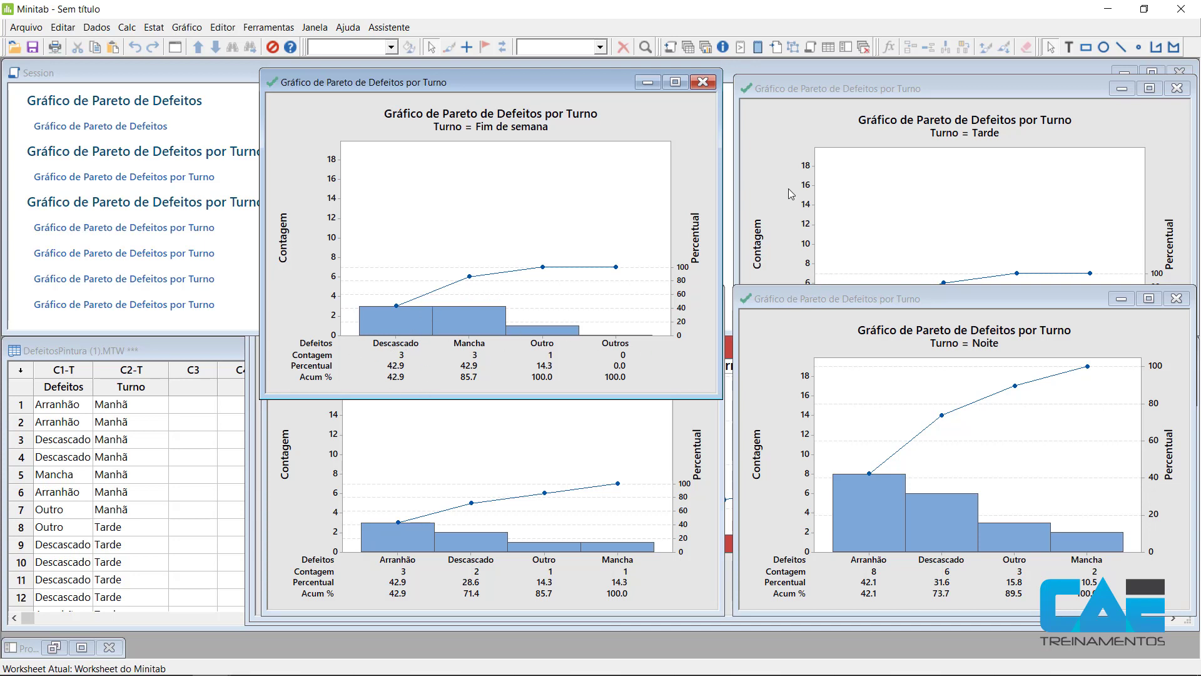
pyautogui.click(845, 231)
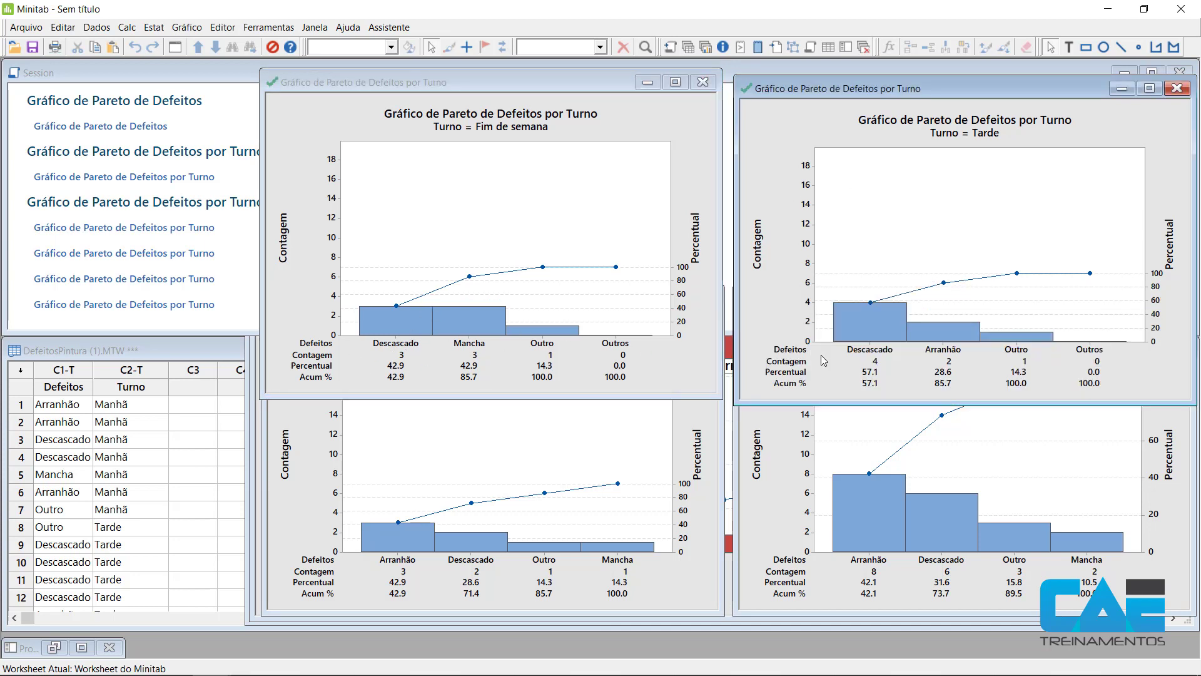
pyautogui.click(804, 486)
pyautogui.click(801, 237)
pyautogui.moveTo(511, 82); pyautogui.dragTo(378, 89)
pyautogui.click(745, 413)
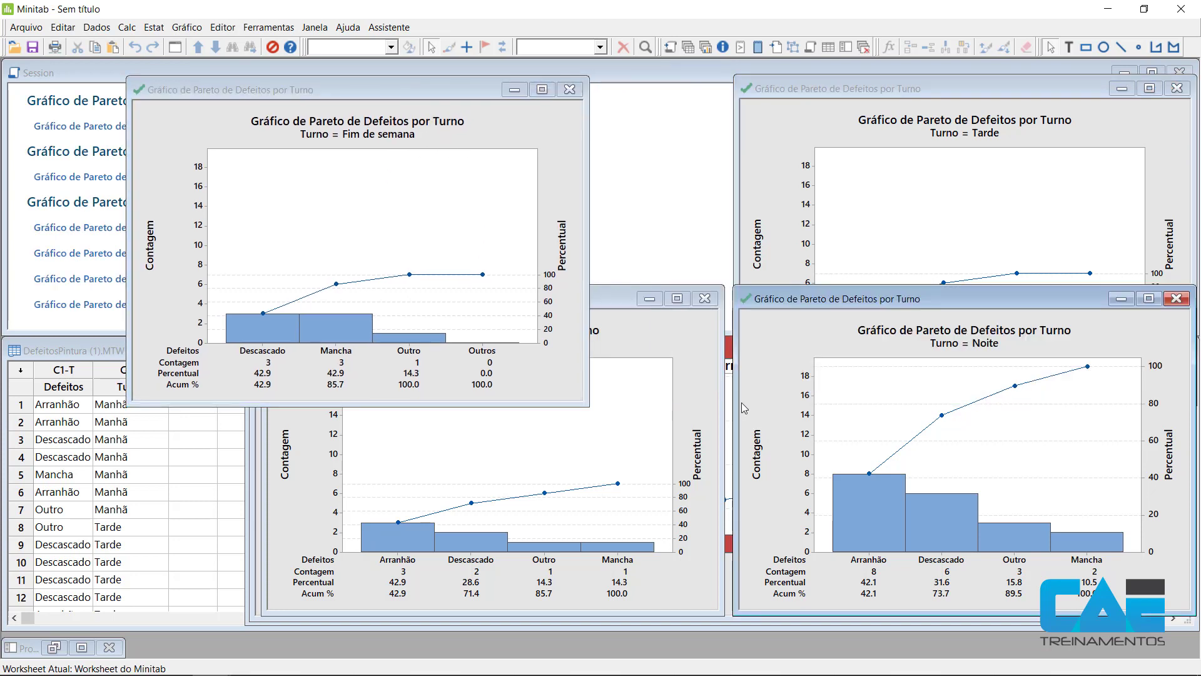
# Stack the Fim de semana chart window above the Manhã chart window, beside the Tarde and Noite charts.
pyautogui.moveTo(621, 302); pyautogui.dragTo(577, 302)
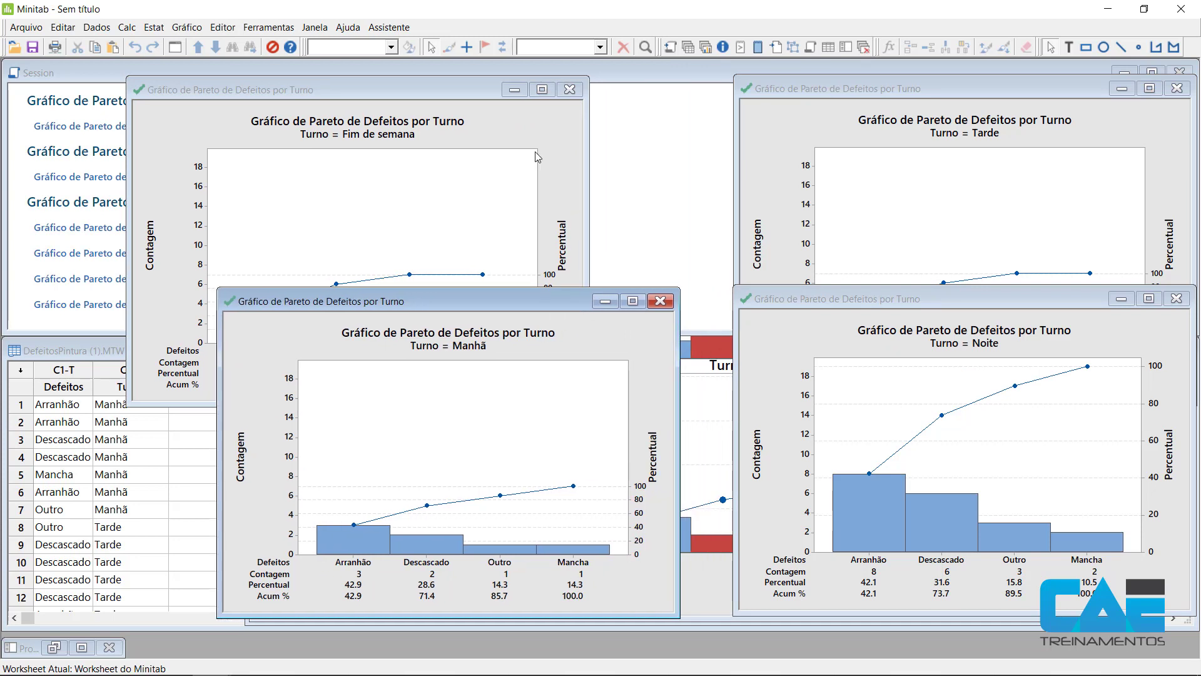
pyautogui.moveTo(484, 96); pyautogui.dragTo(577, 69)
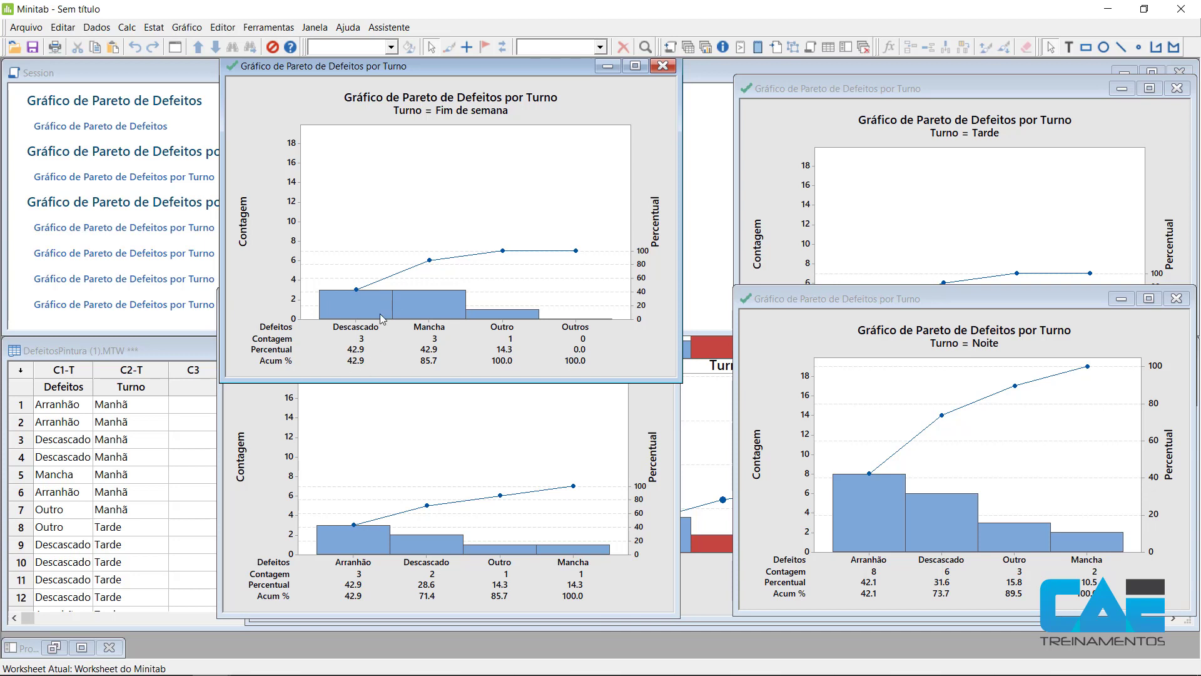
pyautogui.moveTo(397, 296)
# Create Pareto charts of Defeitos by Turno with one group per graph and the same bar ordering.
pyautogui.click(154, 27)
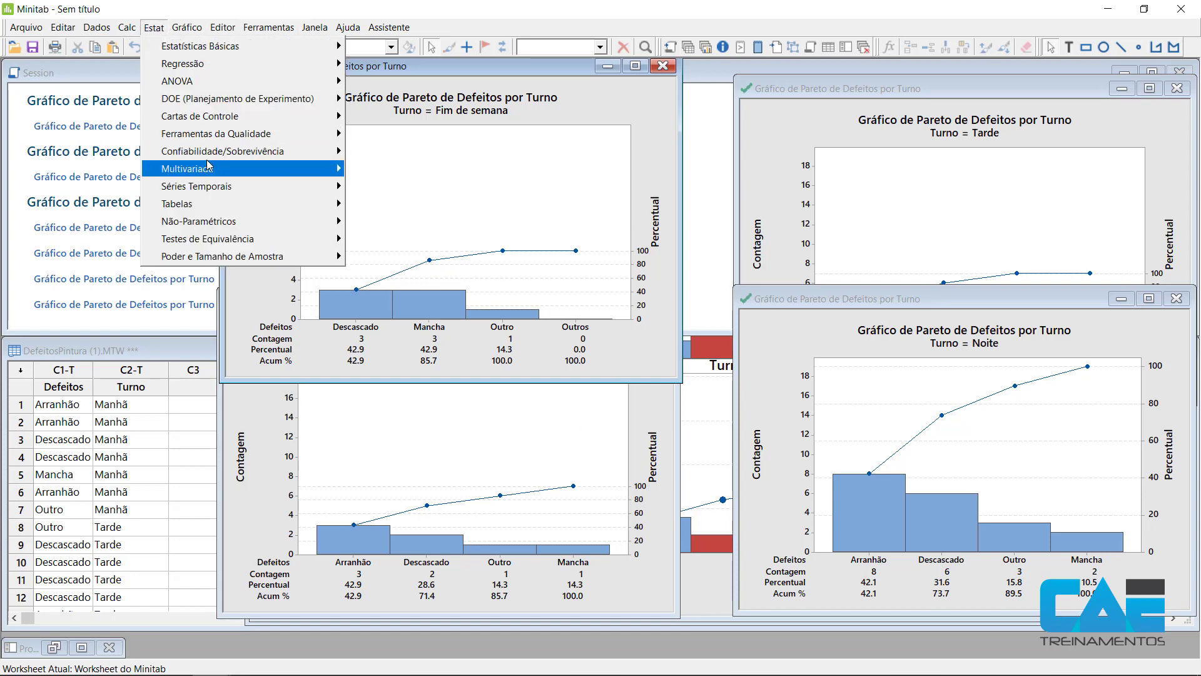
pyautogui.moveTo(219, 134)
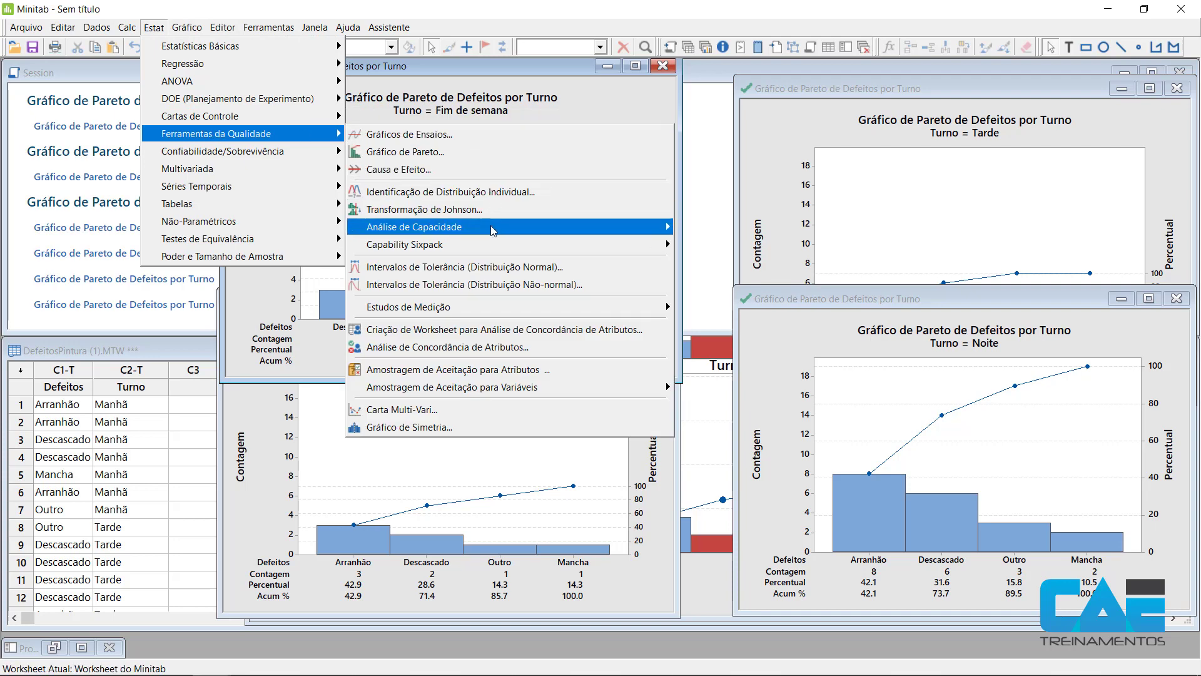
pyautogui.click(467, 158)
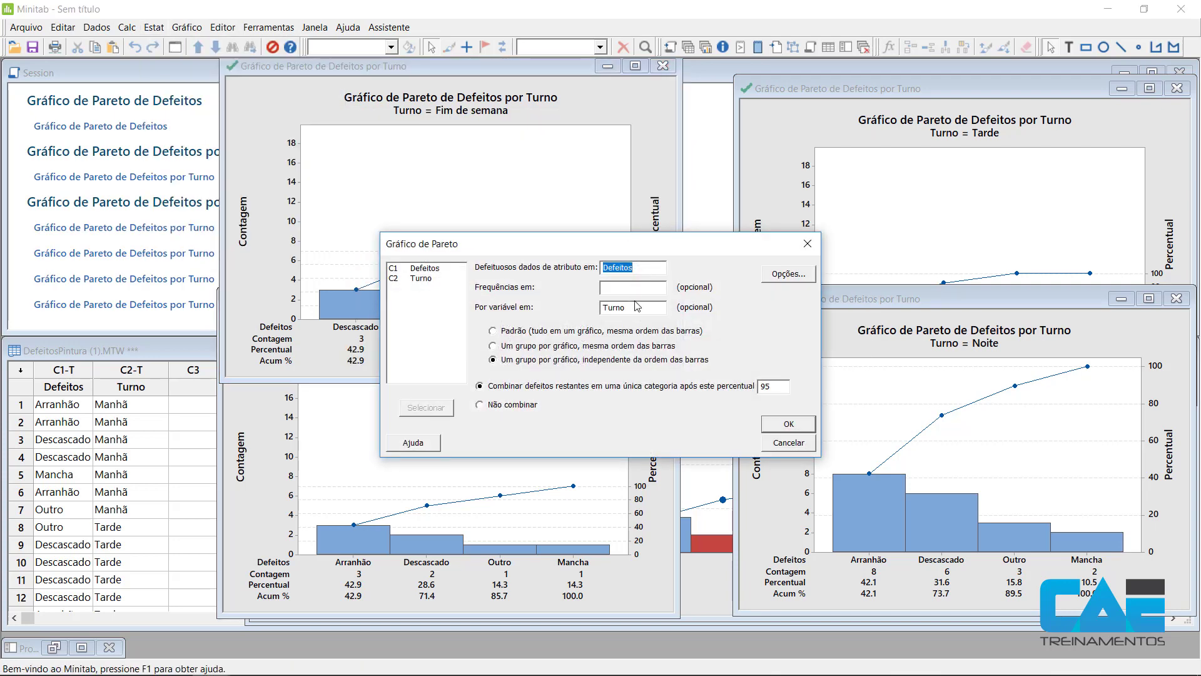
pyautogui.click(631, 348)
pyautogui.click(788, 423)
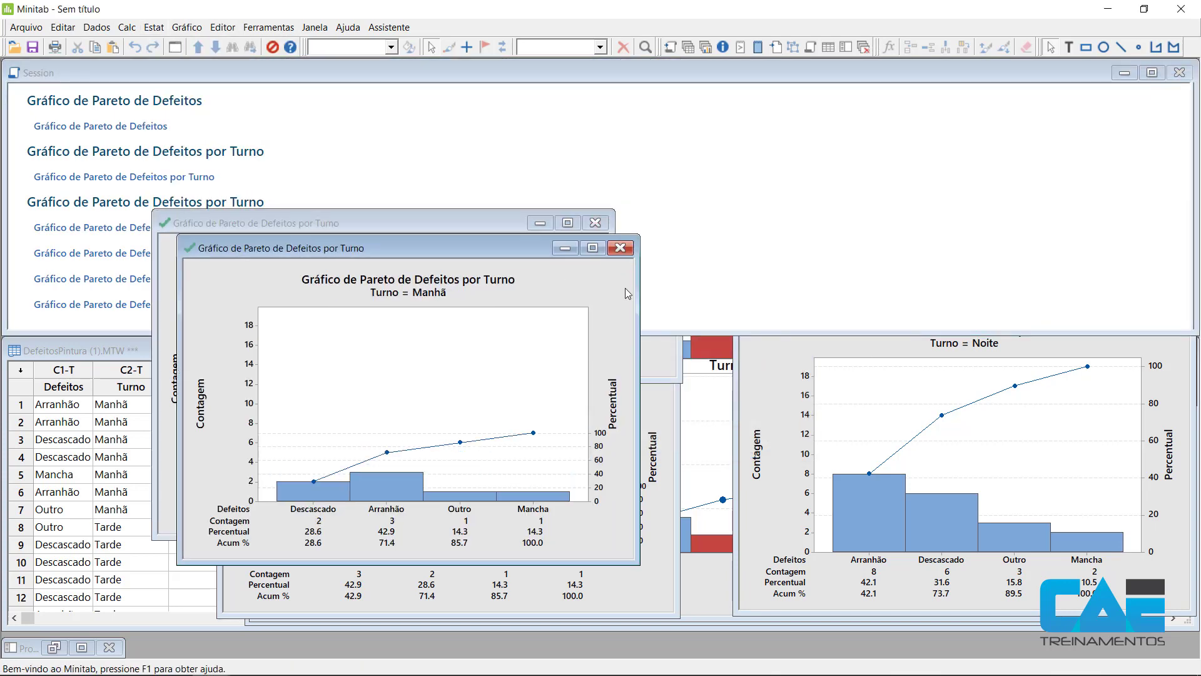
# Spread the new Tarde, Noite, Manhã and Fim de semana charts out two-by-two, and bring the combined four-panel chart to the front.
pyautogui.moveTo(553, 275); pyautogui.dragTo(1047, 103)
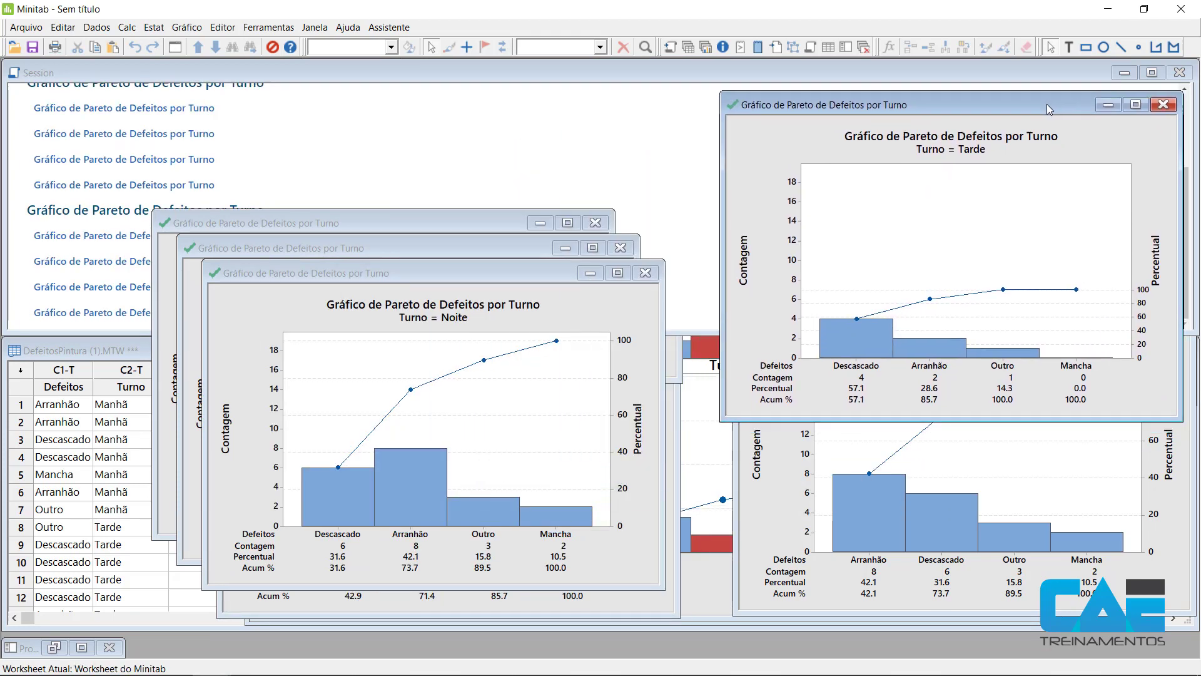
pyautogui.moveTo(545, 276); pyautogui.dragTo(1072, 306)
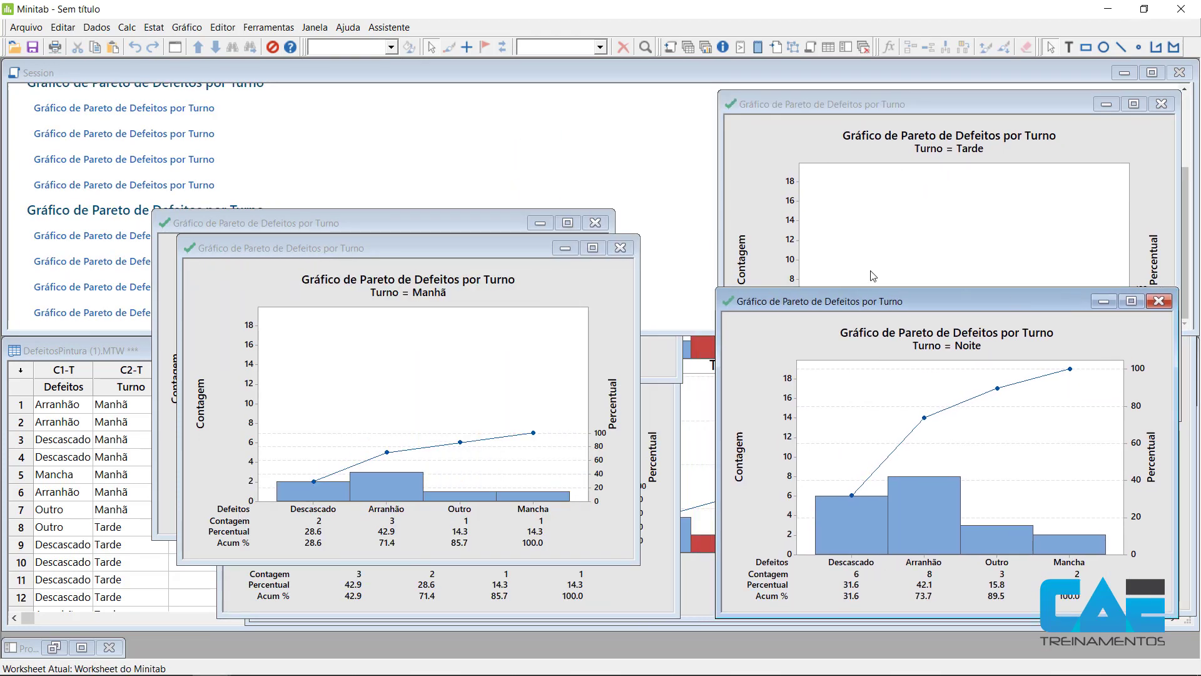
pyautogui.moveTo(516, 251); pyautogui.dragTo(500, 95)
pyautogui.click(583, 510)
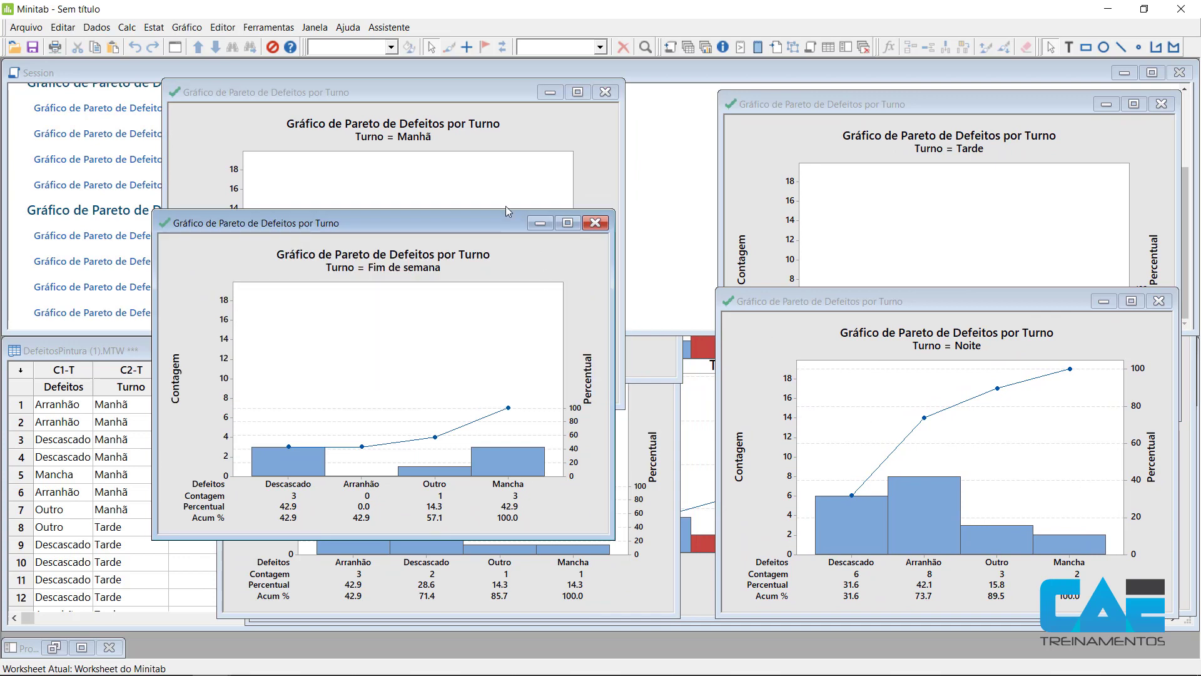
pyautogui.moveTo(505, 217); pyautogui.dragTo(485, 305)
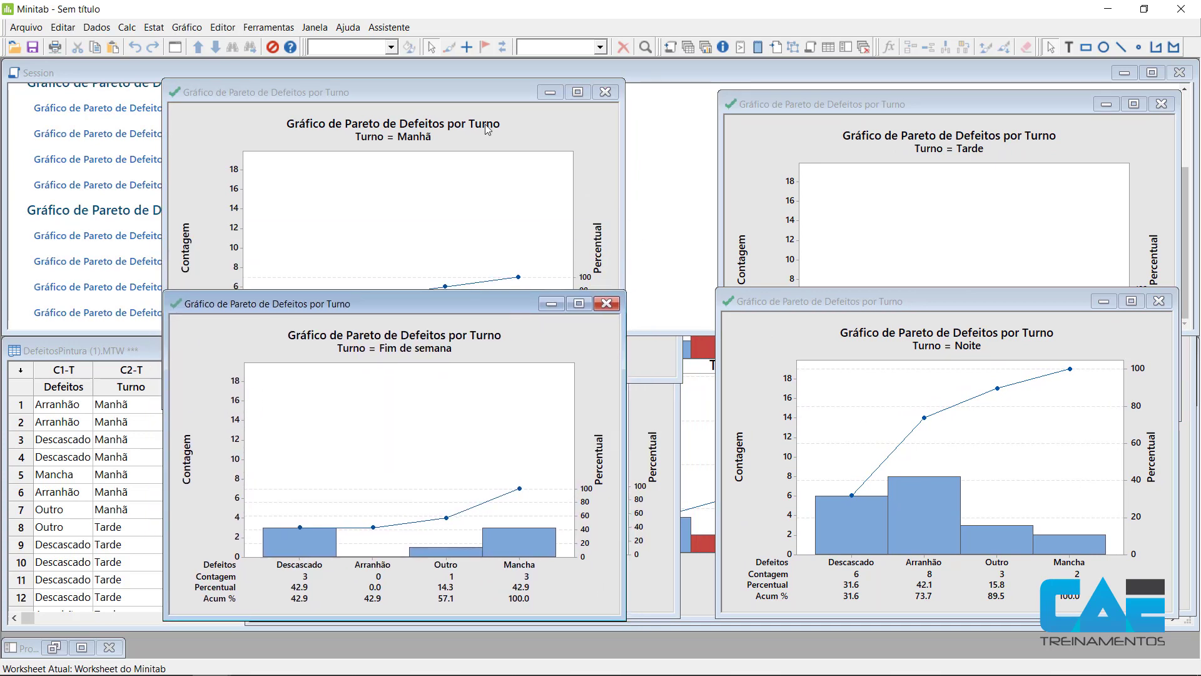
pyautogui.moveTo(494, 88); pyautogui.dragTo(515, 63)
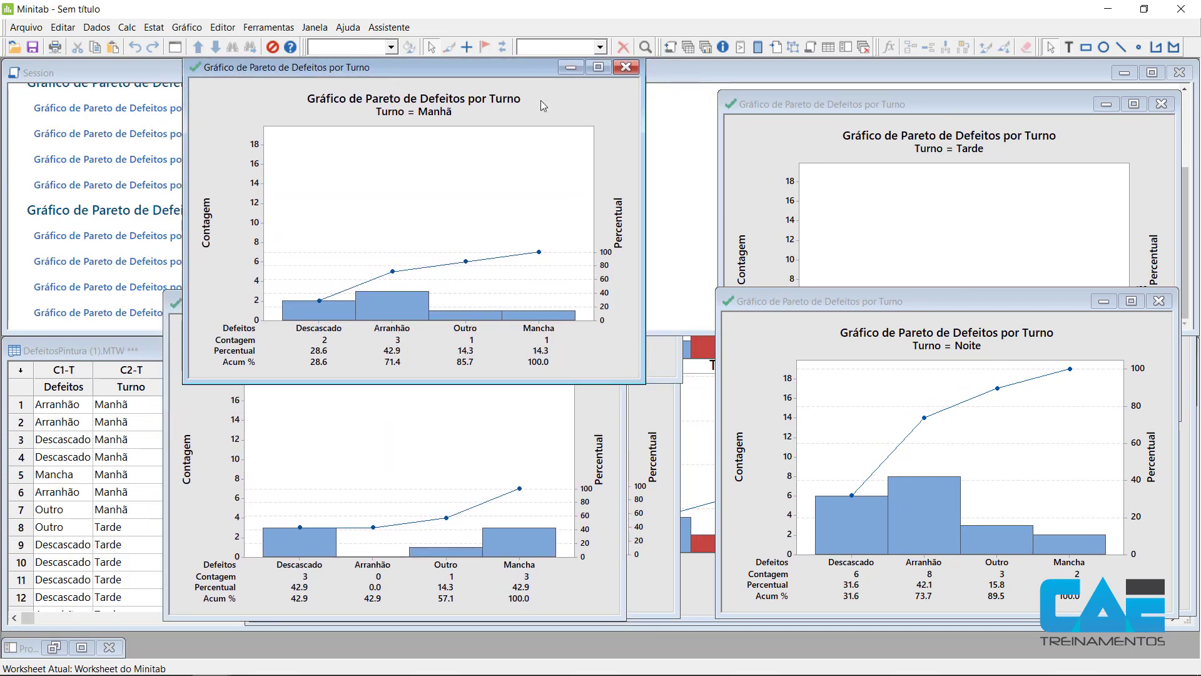
pyautogui.click(701, 413)
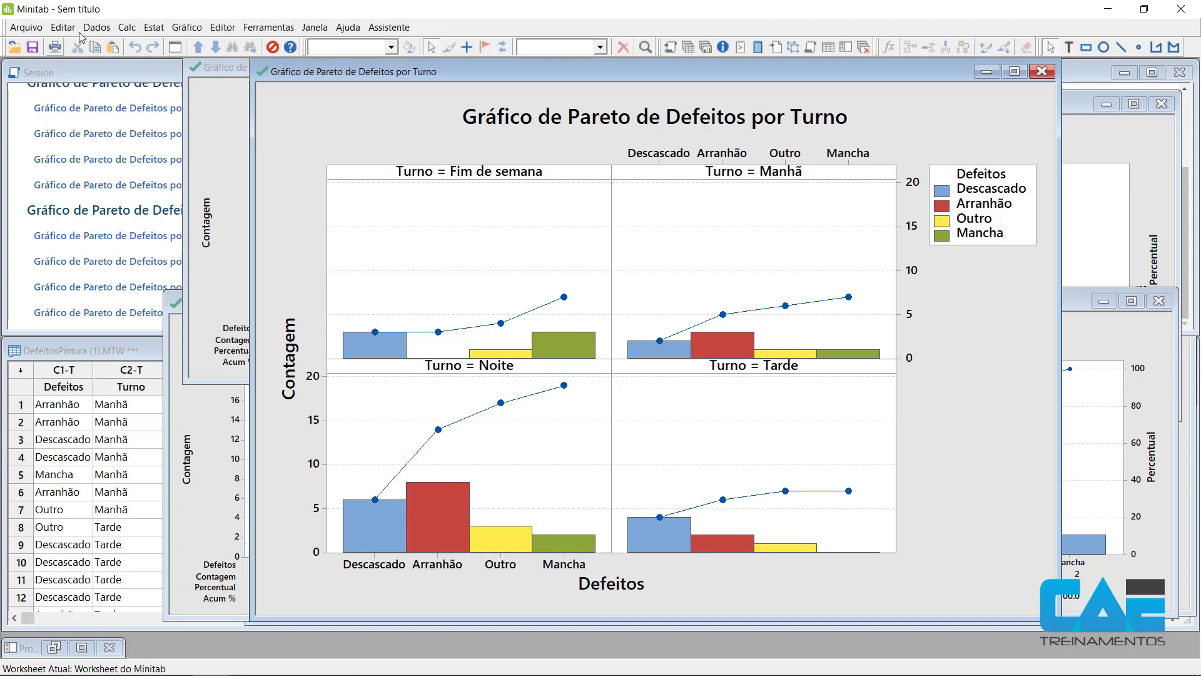
# Set up a new Pareto chart of Defeitos with the default layout and no grouping variable.
pyautogui.click(153, 29)
pyautogui.moveTo(213, 134)
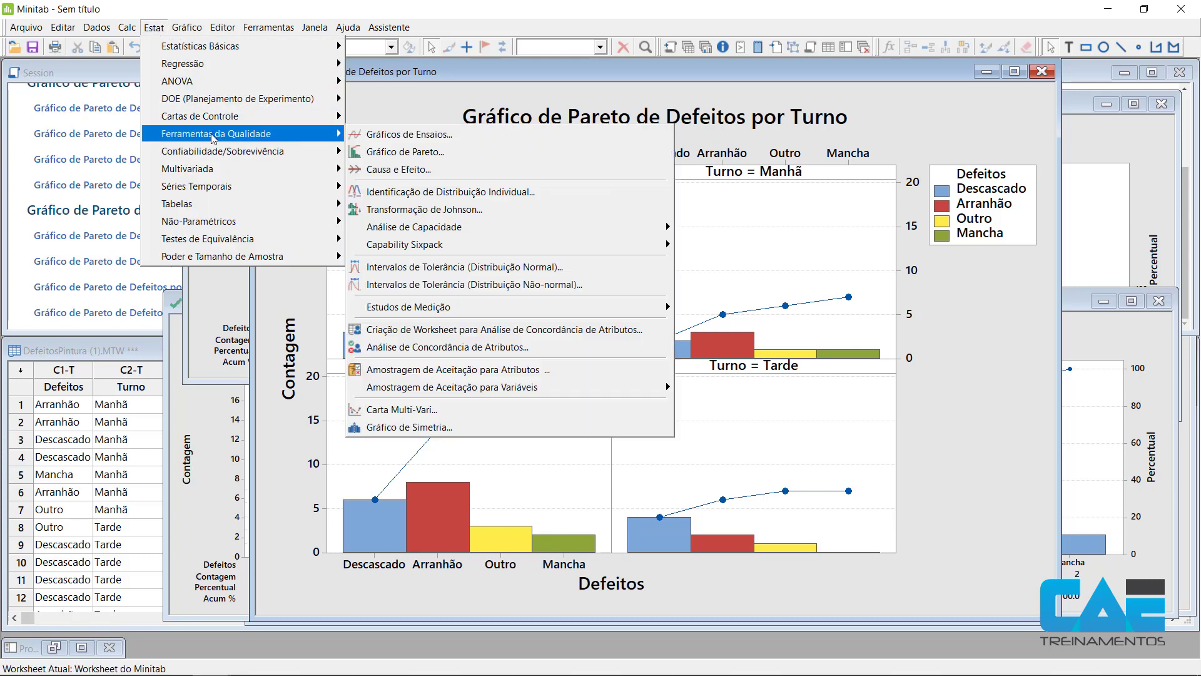
pyautogui.click(411, 152)
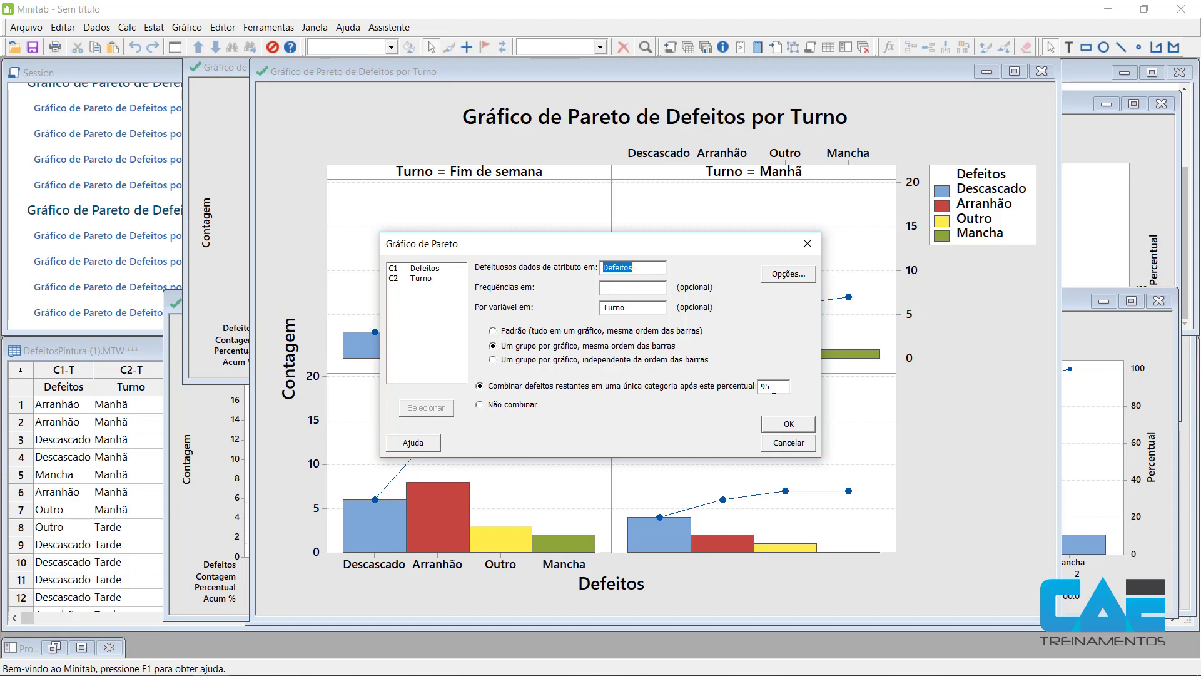
pyautogui.click(511, 331)
pyautogui.doubleClick(624, 308)
pyautogui.press('BackSpace')
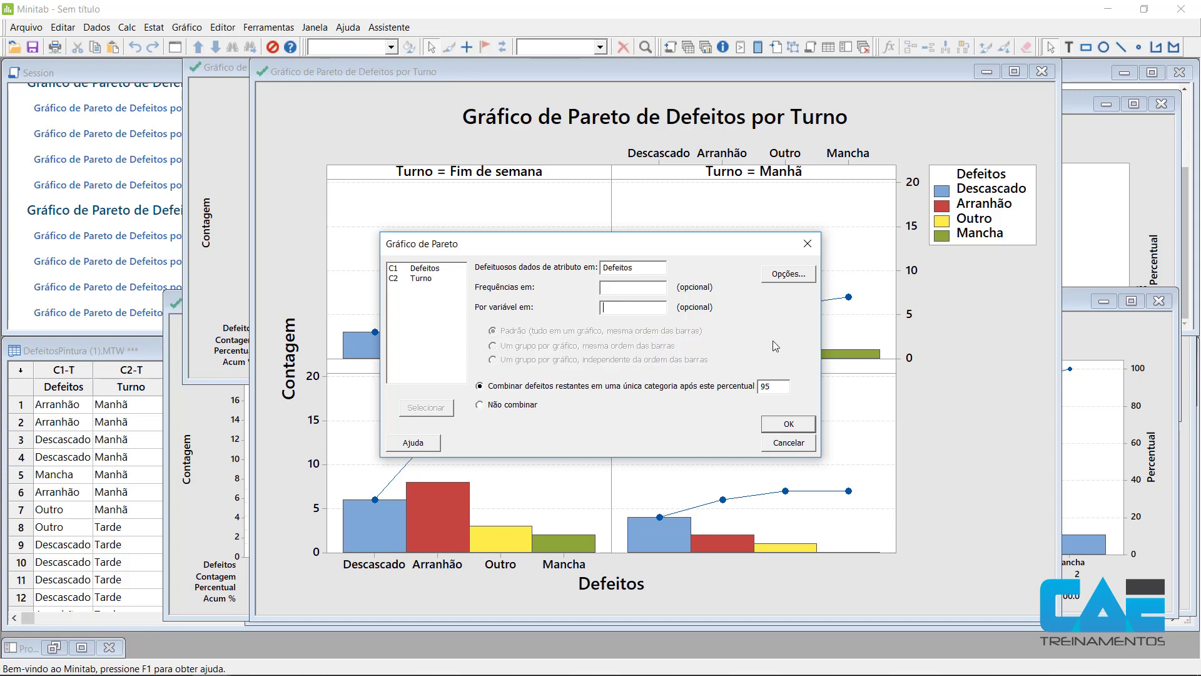
# Generate the Pareto chart with remaining defects combined after 75 percent, and enlarge its window.
pyautogui.click(785, 389)
pyautogui.hotkey('shift', 'Home')
pyautogui.write('7')
pyautogui.click(786, 425)
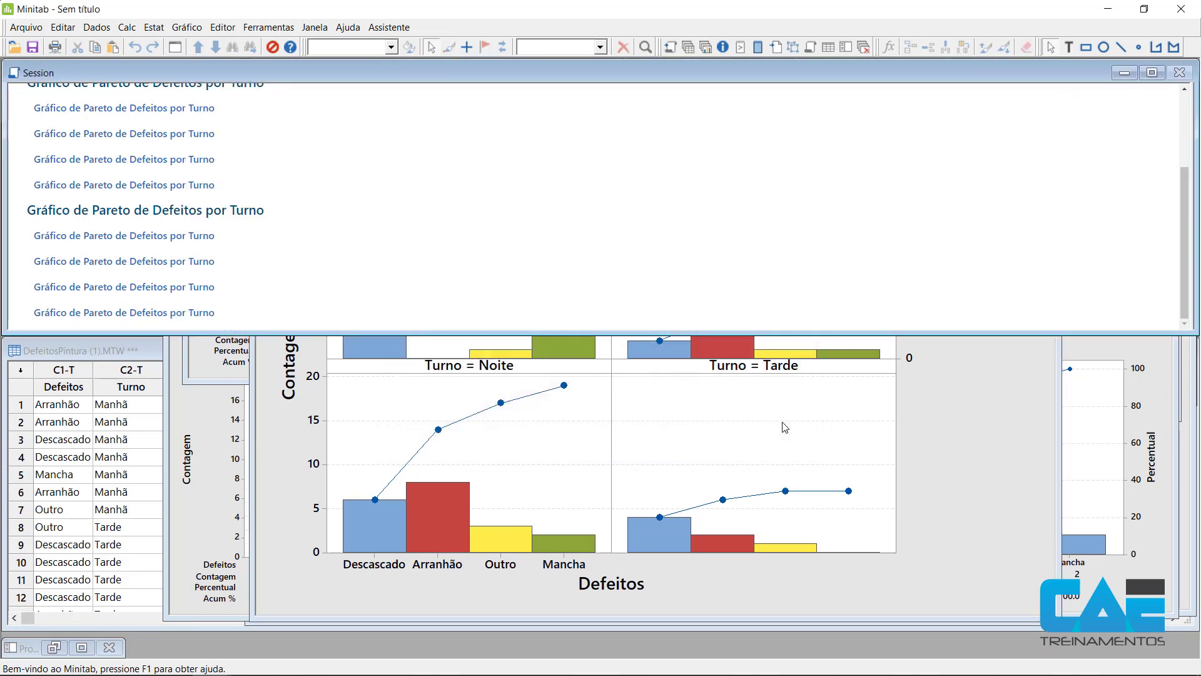
pyautogui.moveTo(582, 176); pyautogui.dragTo(574, 89)
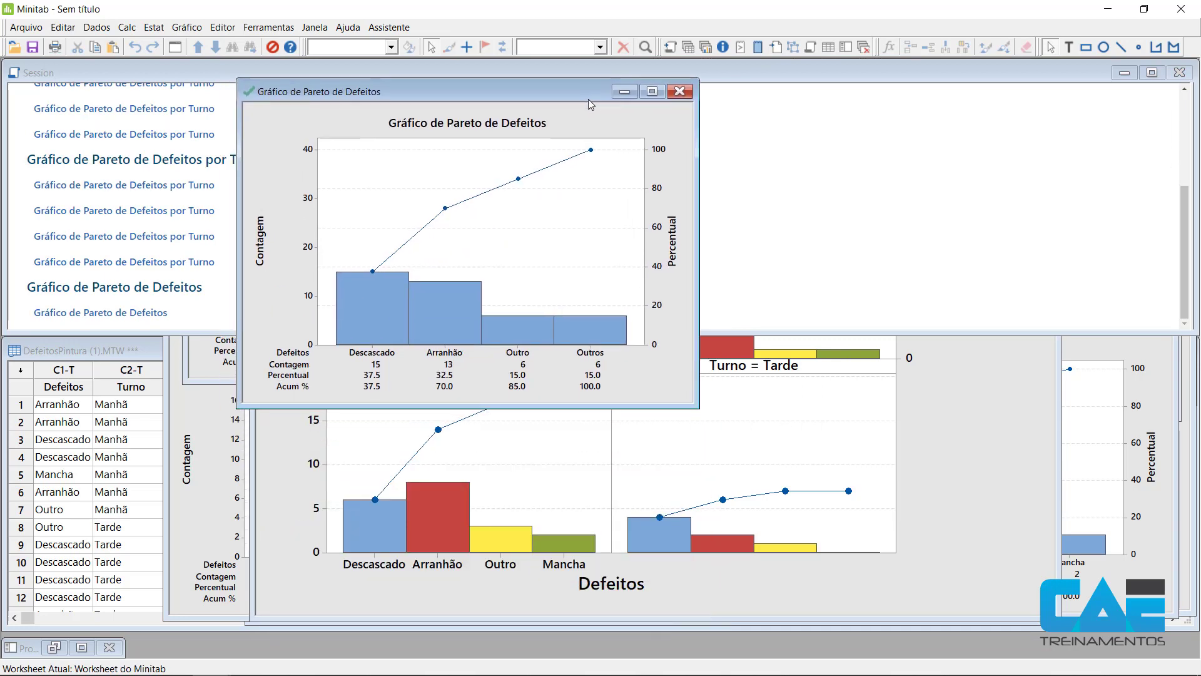
pyautogui.moveTo(716, 418); pyautogui.dragTo(1030, 625)
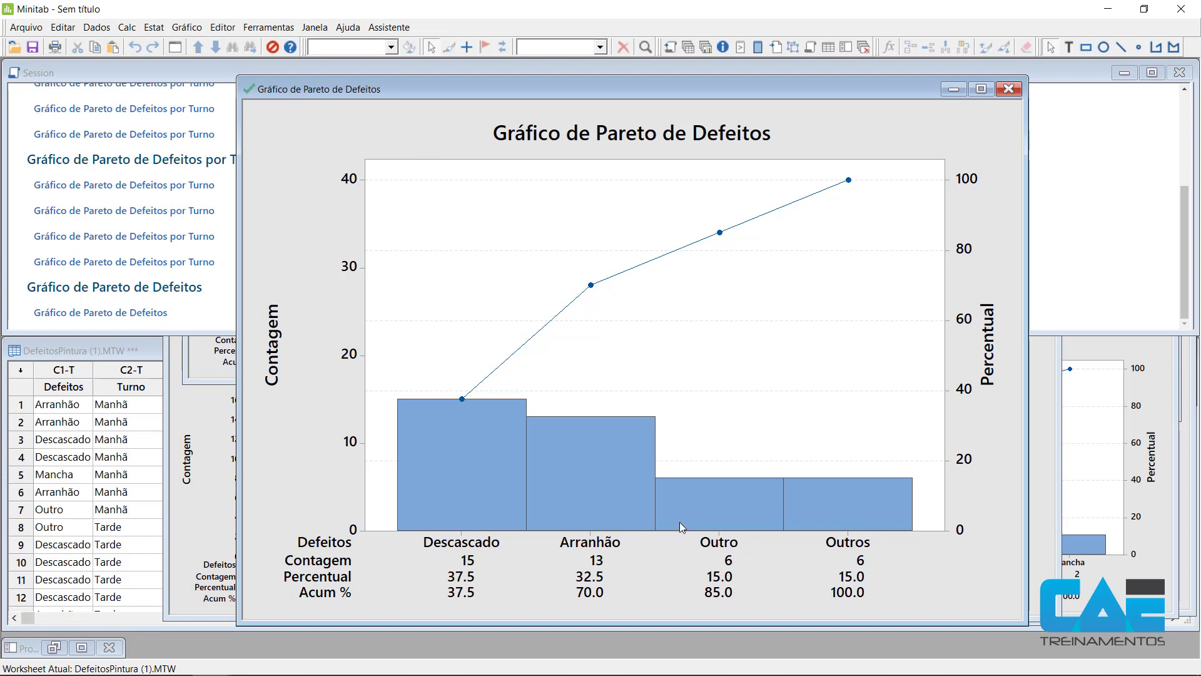
pyautogui.click(154, 27)
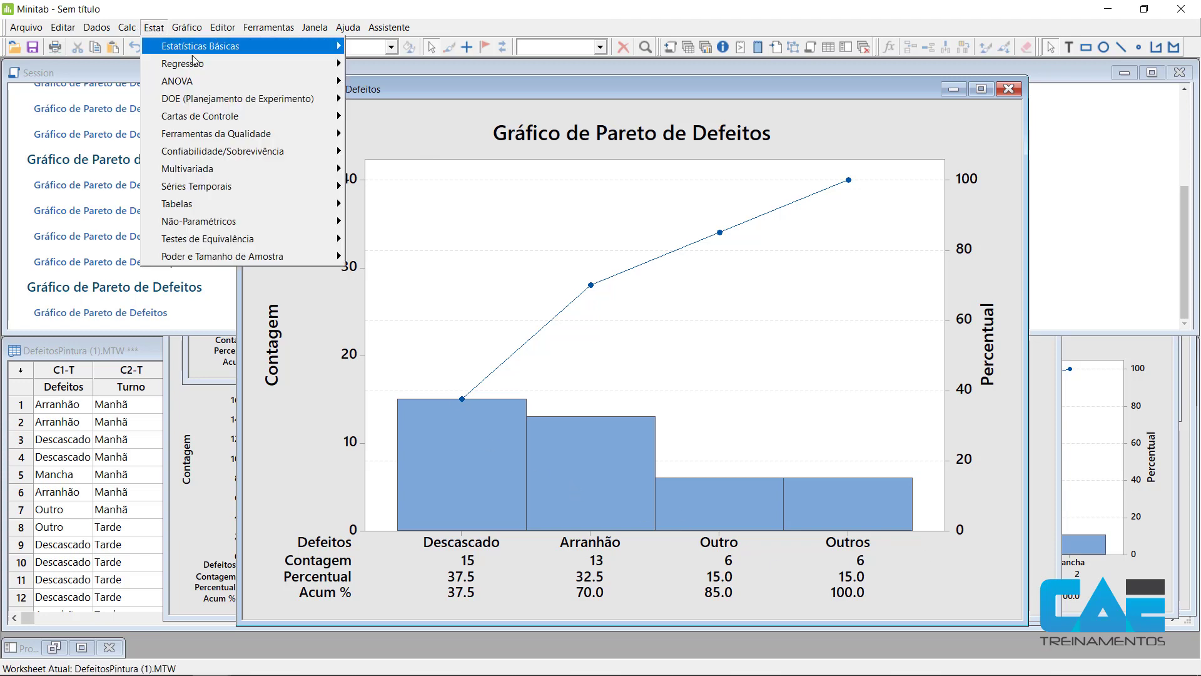
pyautogui.moveTo(235, 134)
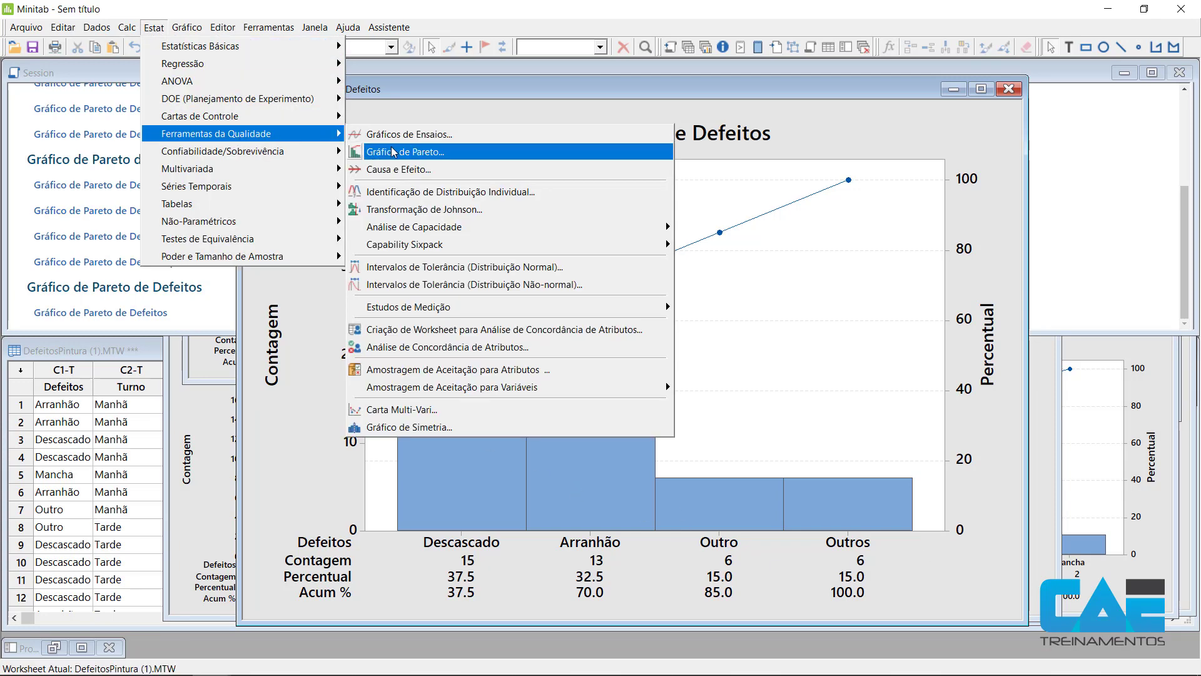
pyautogui.click(394, 151)
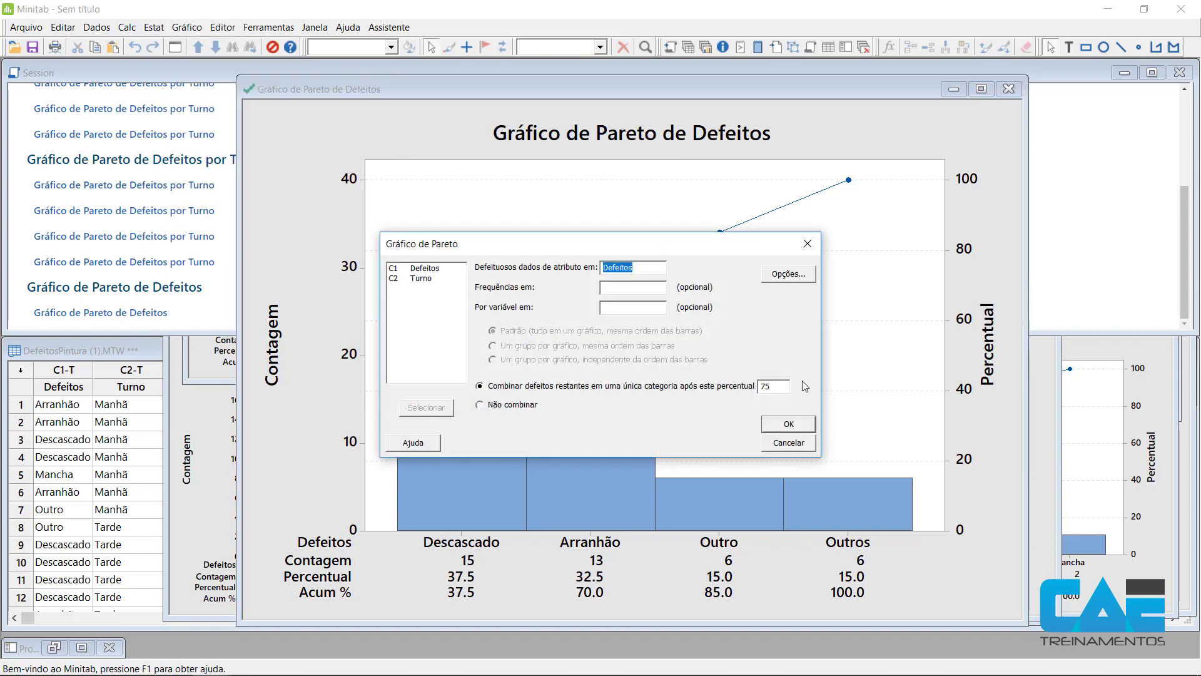
pyautogui.doubleClick(781, 388)
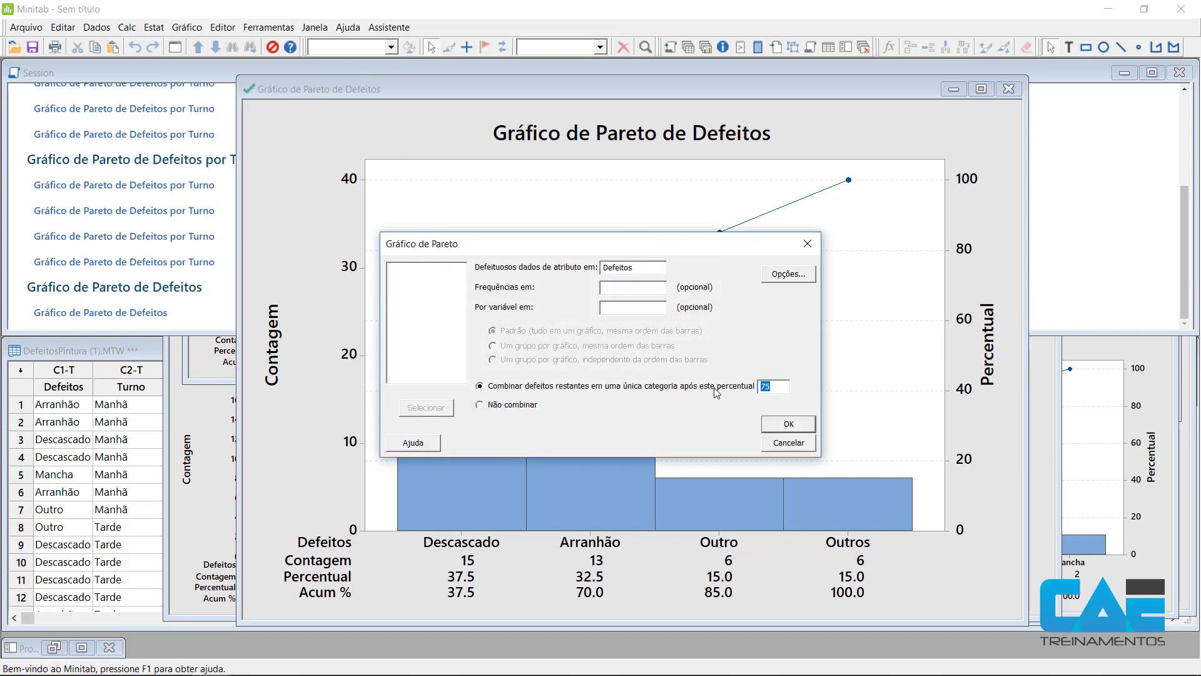
pyautogui.click(788, 443)
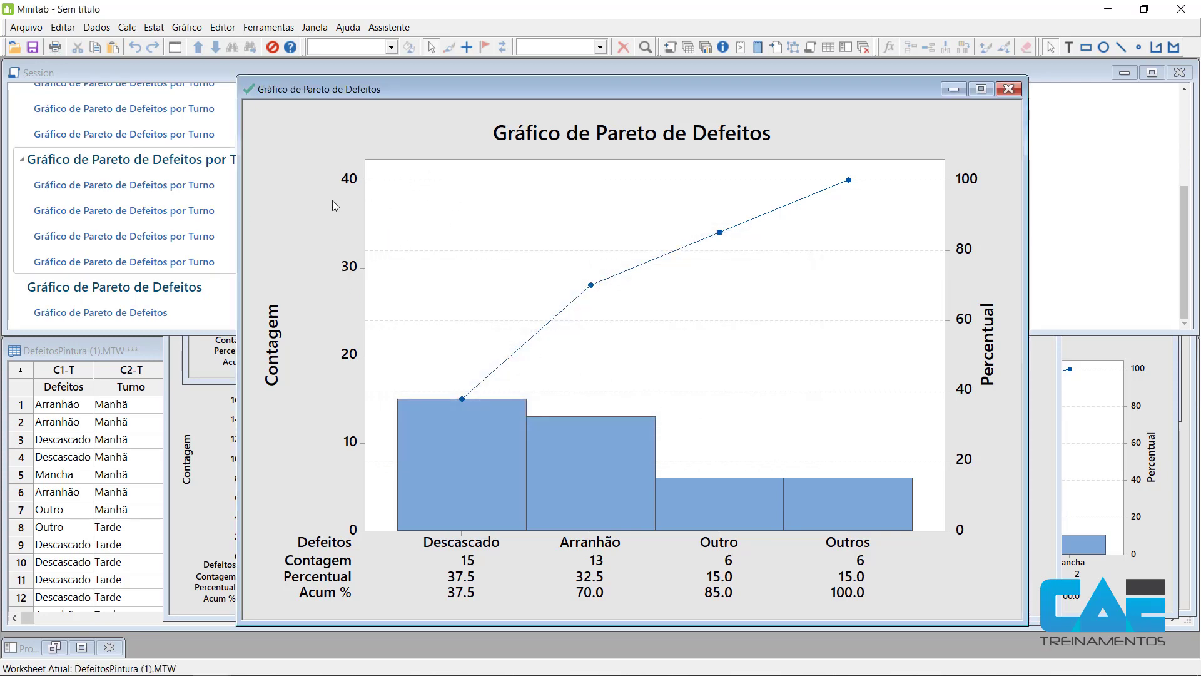
# Create a Pareto chart of Defeitos that combines the remaining defects into one category after 65 percent.
pyautogui.click(155, 29)
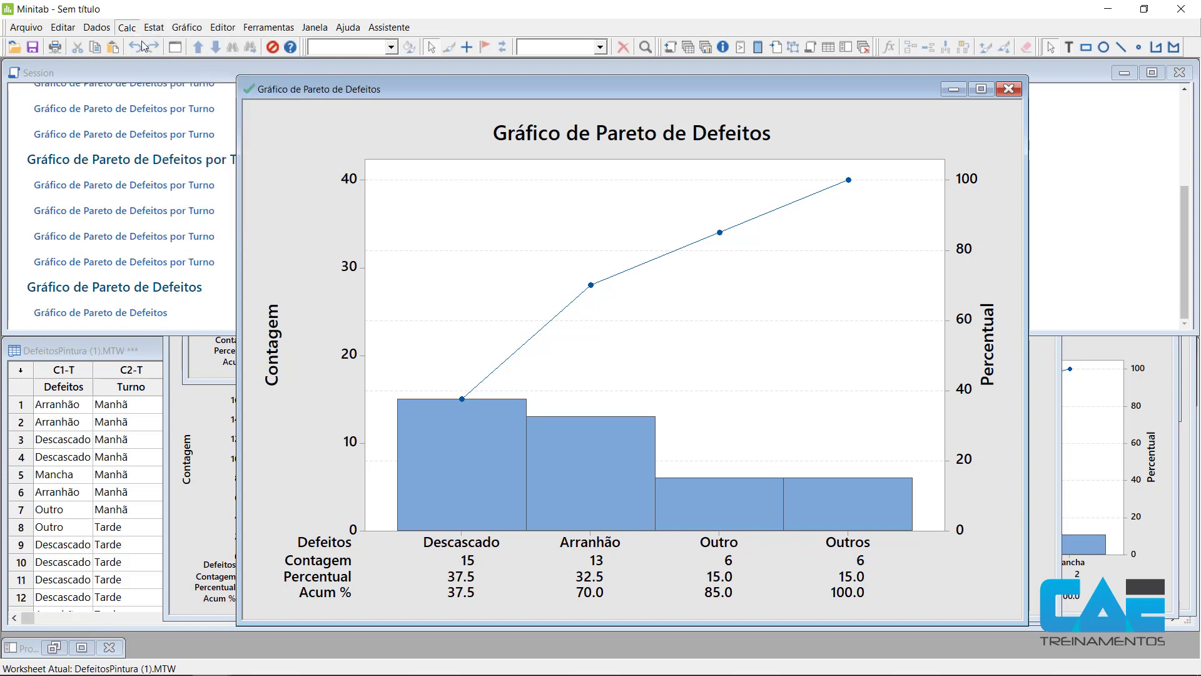
pyautogui.moveTo(156, 30)
pyautogui.moveTo(203, 137)
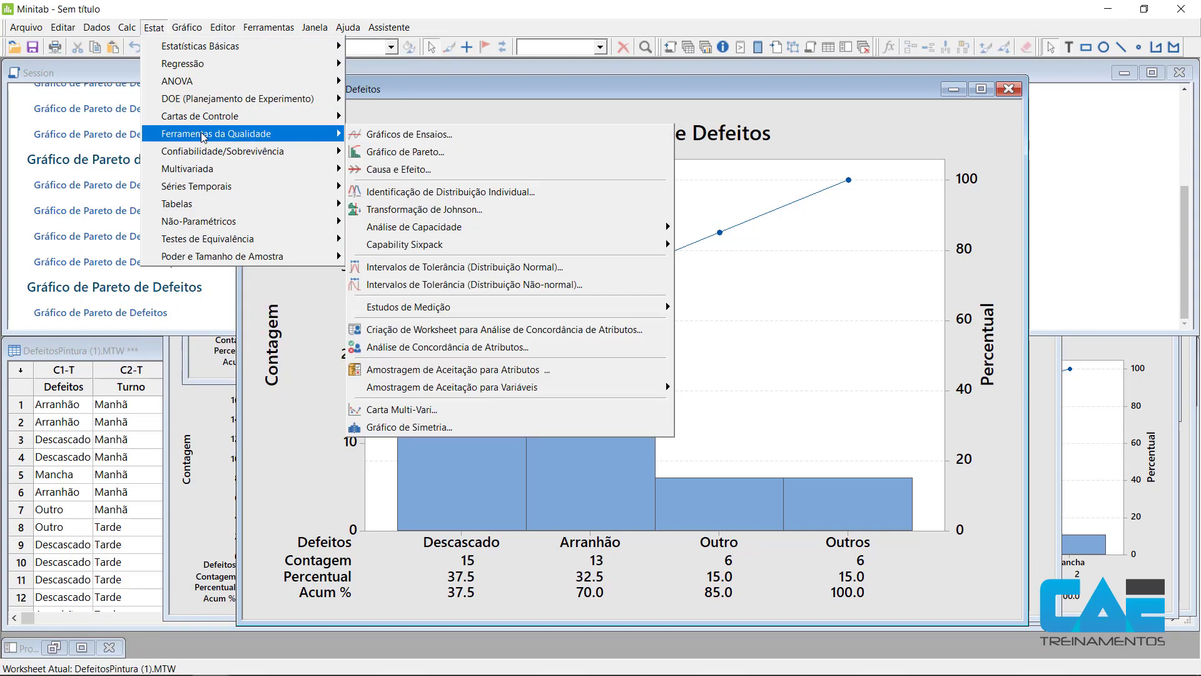
pyautogui.click(429, 152)
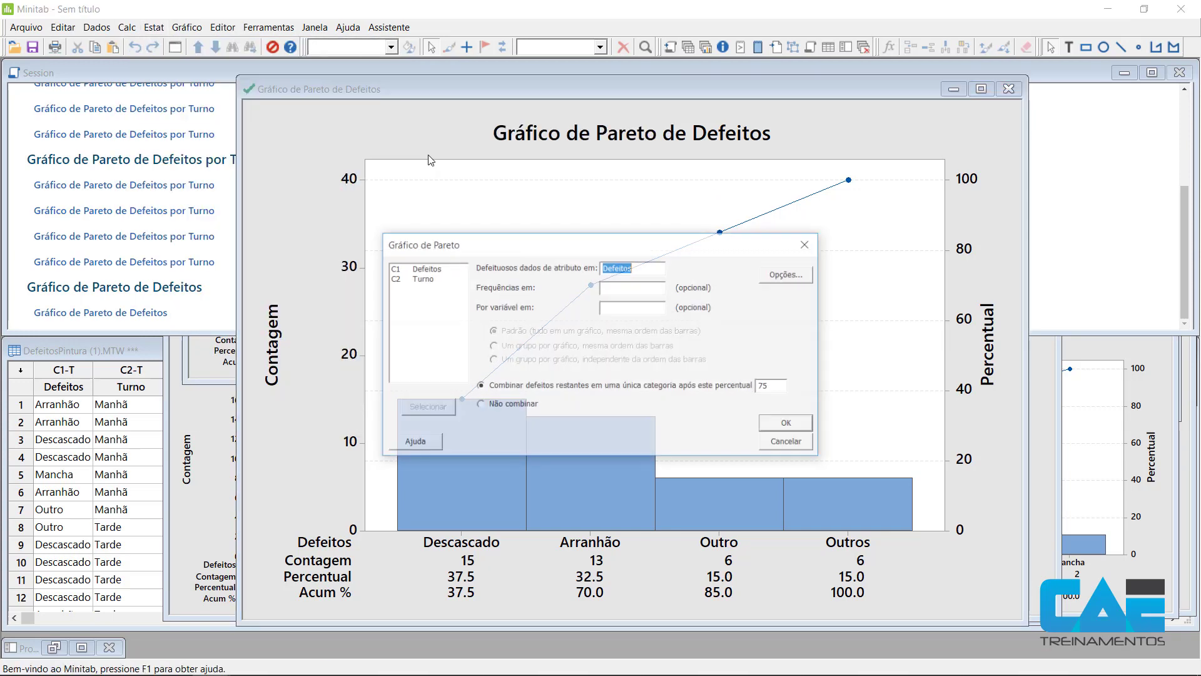
pyautogui.click(713, 386)
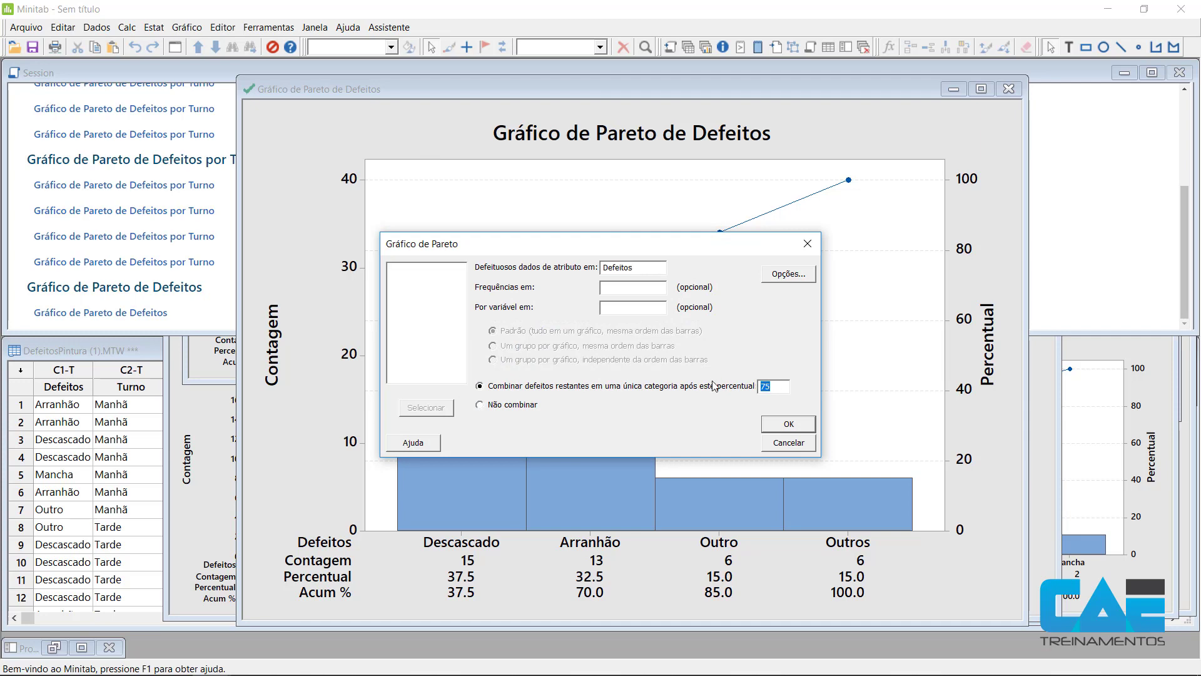
pyautogui.write('65')
pyautogui.click(789, 425)
# Enlarge the new Pareto chart, place it over the previous one, and inspect the combined Outro bar.
pyautogui.moveTo(649, 355); pyautogui.dragTo(588, 96)
pyautogui.moveTo(676, 403); pyautogui.dragTo(1010, 622)
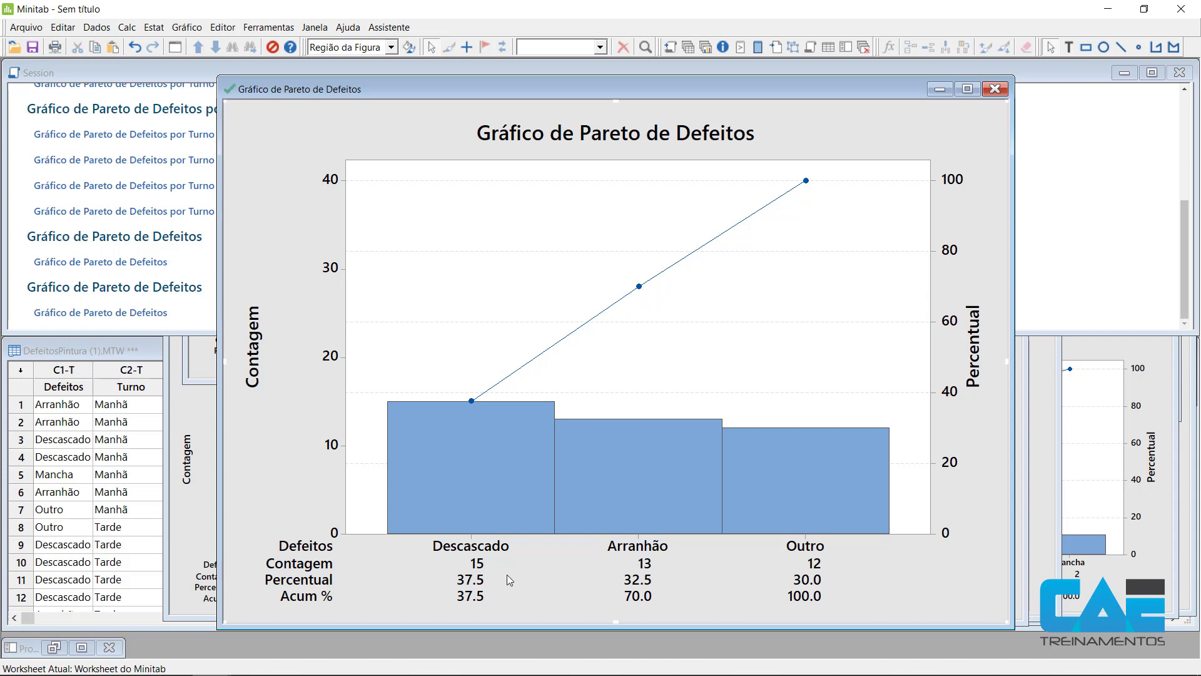
pyautogui.moveTo(644, 89); pyautogui.dragTo(664, 81)
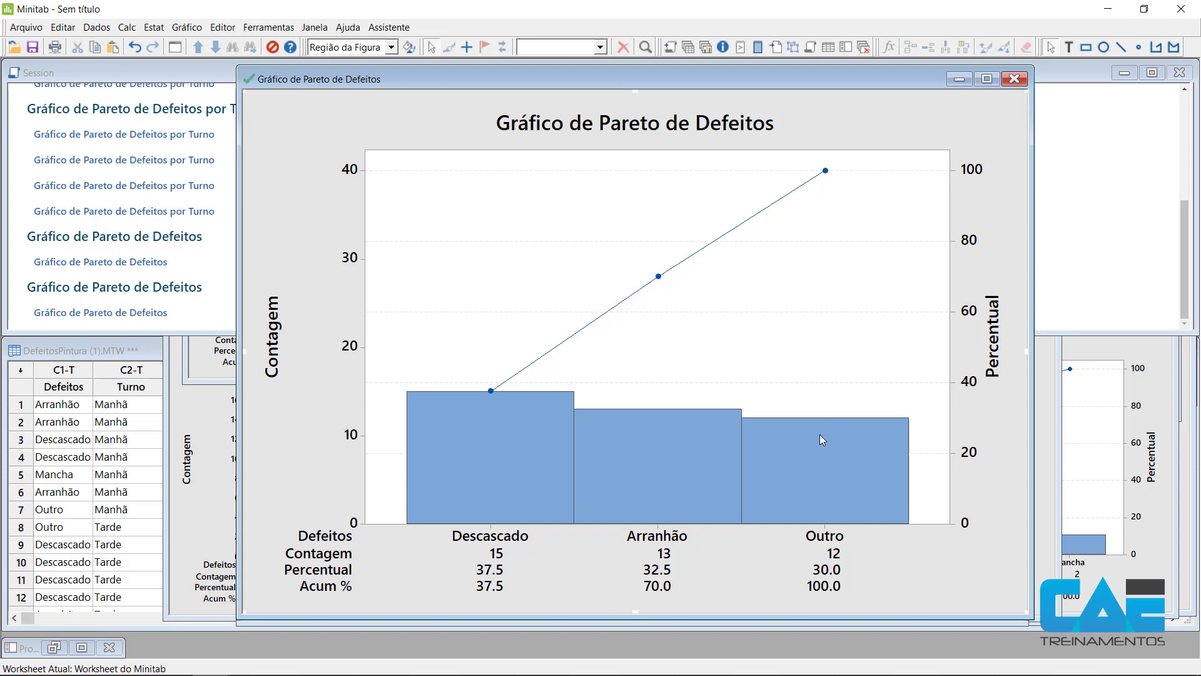
pyautogui.moveTo(820, 436)
pyautogui.moveTo(749, 477)
# Give the Pareto chart's outer graph region a custom white background fill.
pyautogui.doubleClick(875, 115)
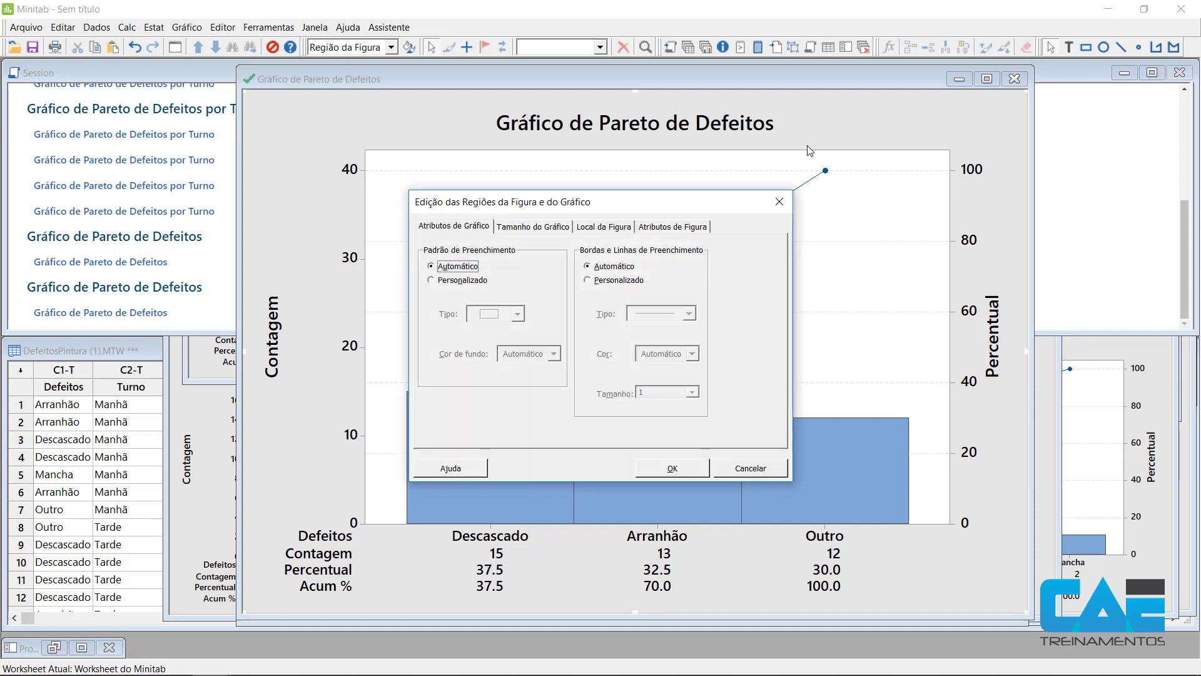
pyautogui.click(457, 280)
pyautogui.click(553, 354)
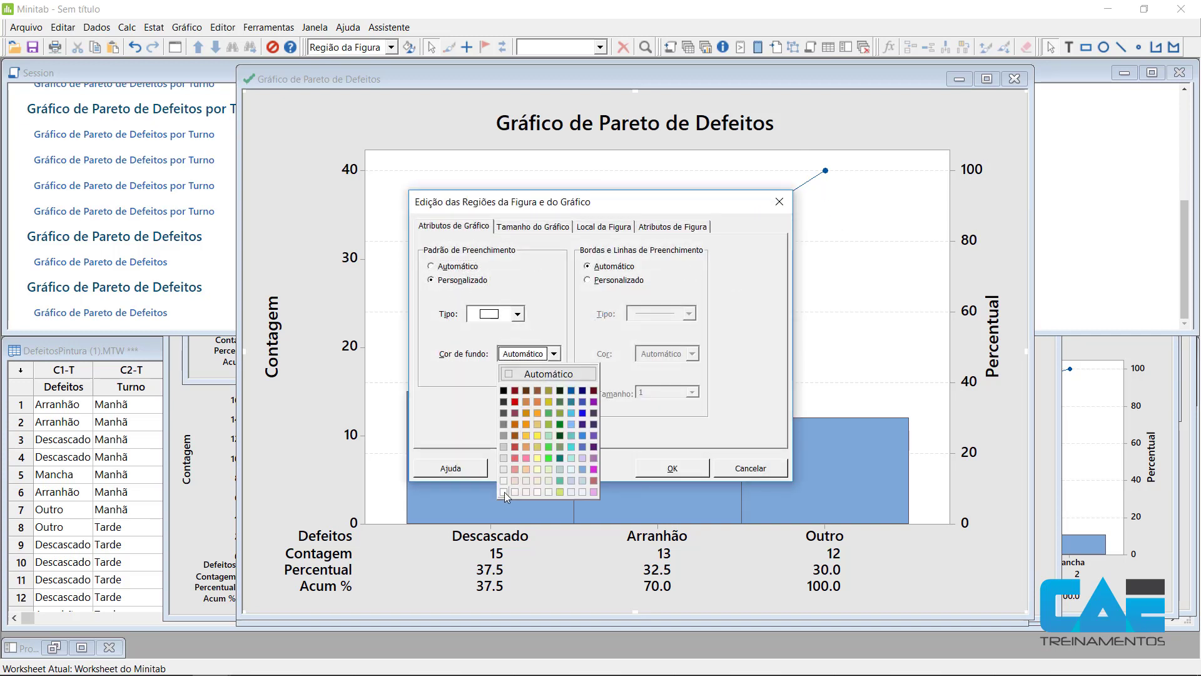
pyautogui.click(504, 492)
pyautogui.click(672, 468)
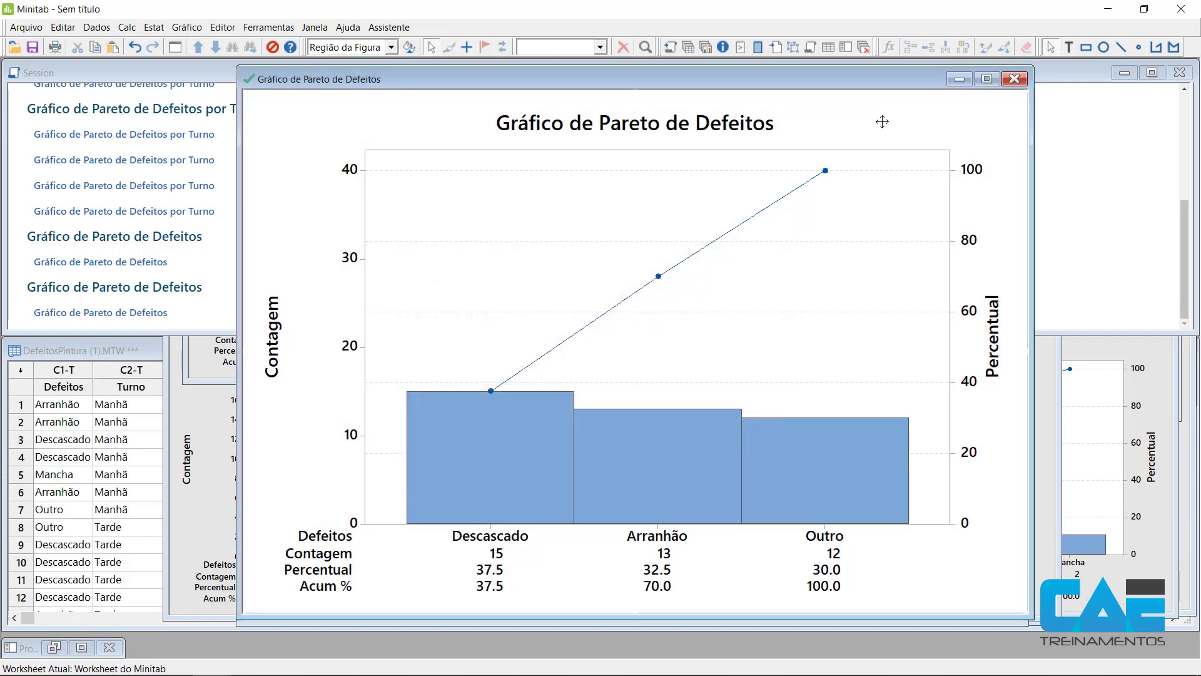
pyautogui.doubleClick(882, 124)
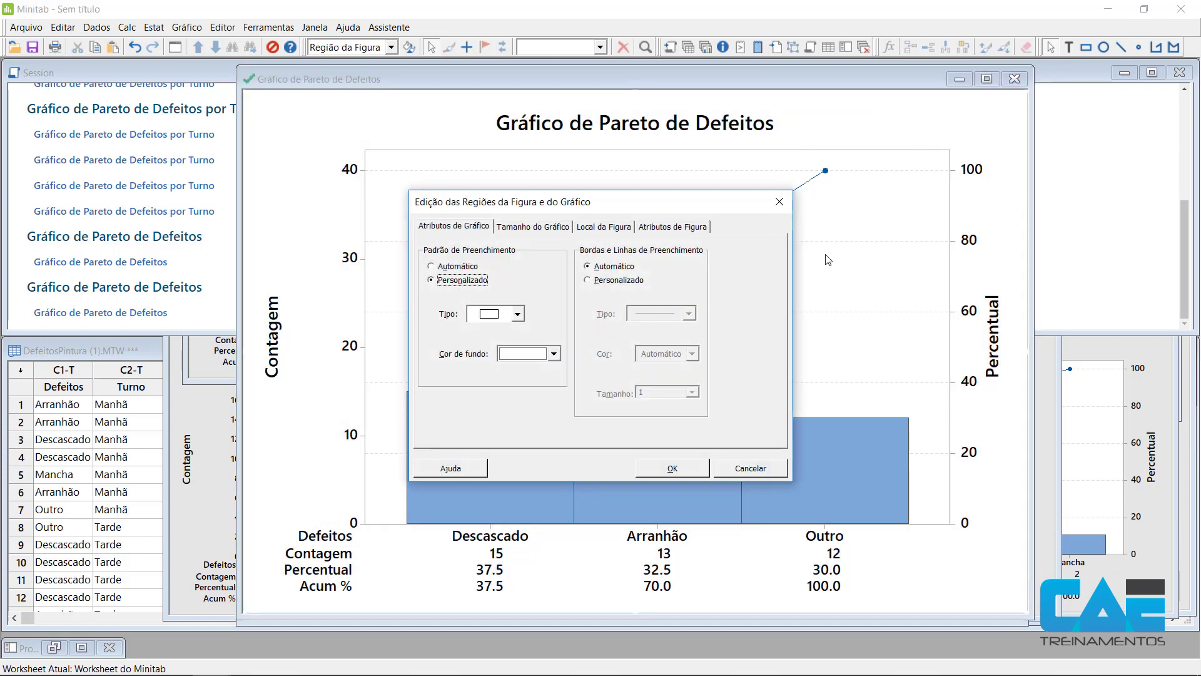
pyautogui.click(552, 229)
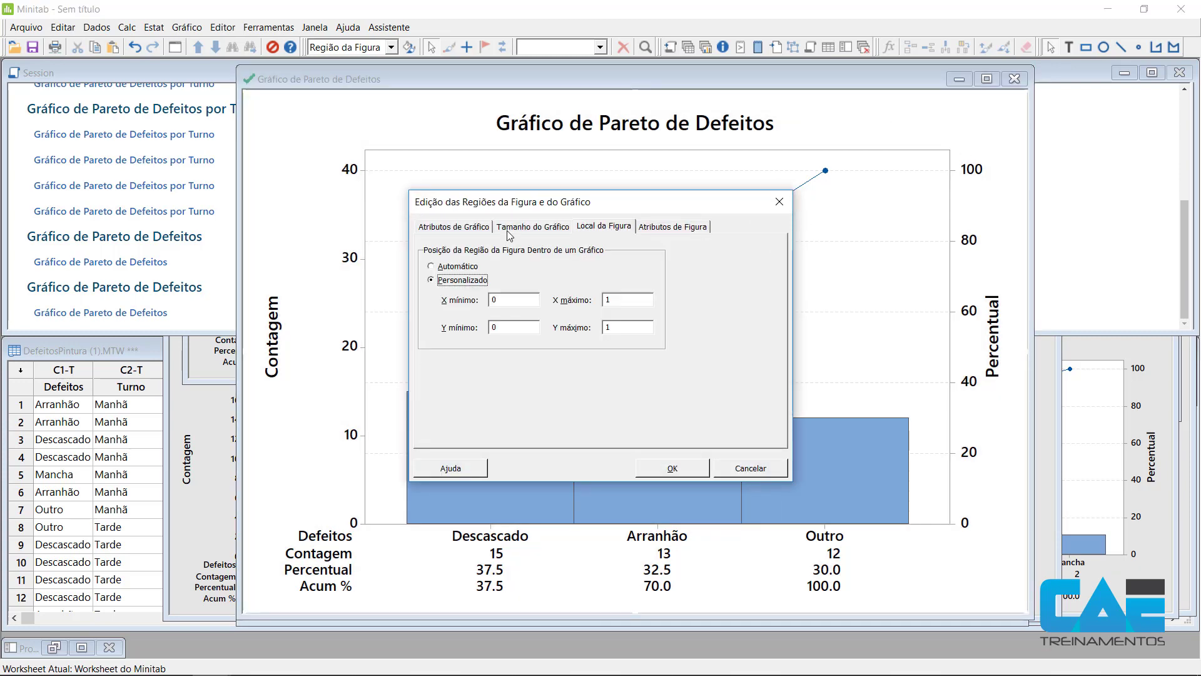
pyautogui.click(474, 229)
pyautogui.click(751, 470)
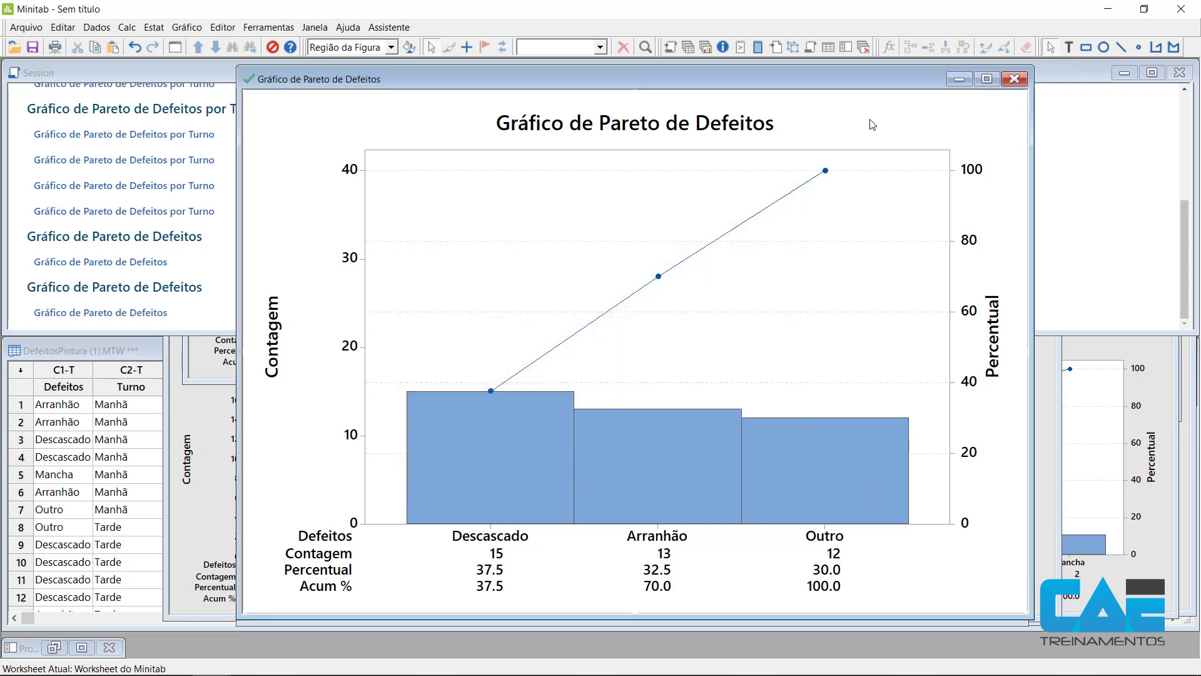
# Add the footnote "Interpretação correta CAE Treinamentos - Portal CAE" to the Pareto chart.
pyautogui.rightClick(870, 118)
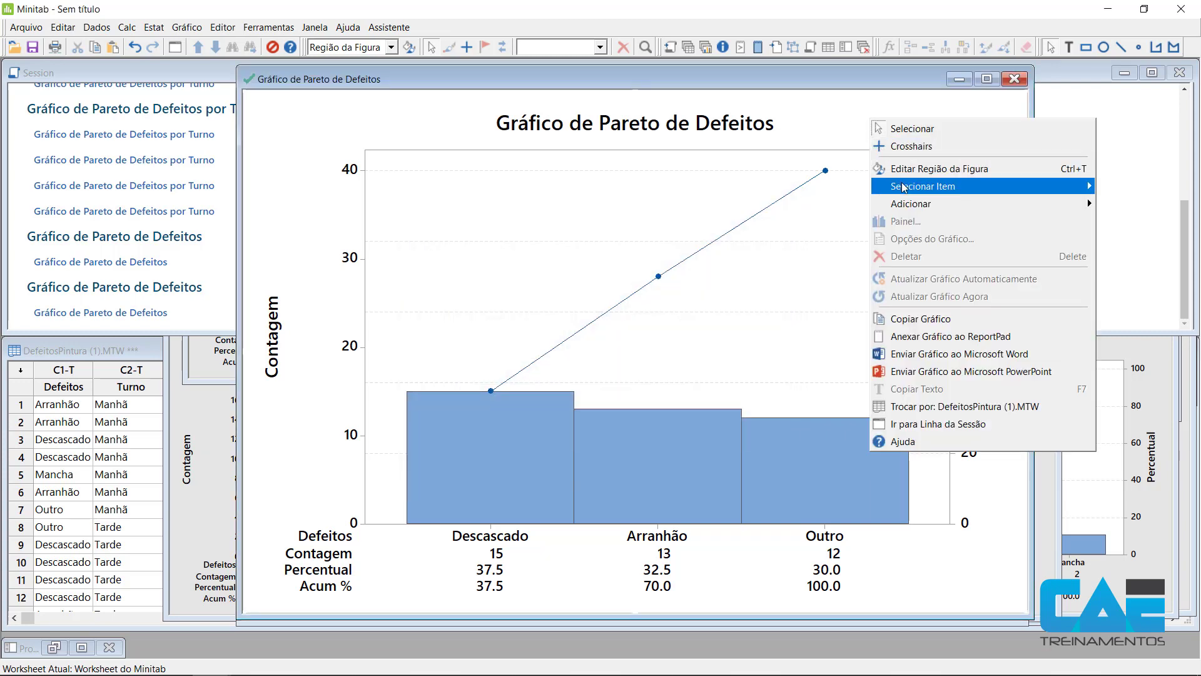
pyautogui.moveTo(913, 206)
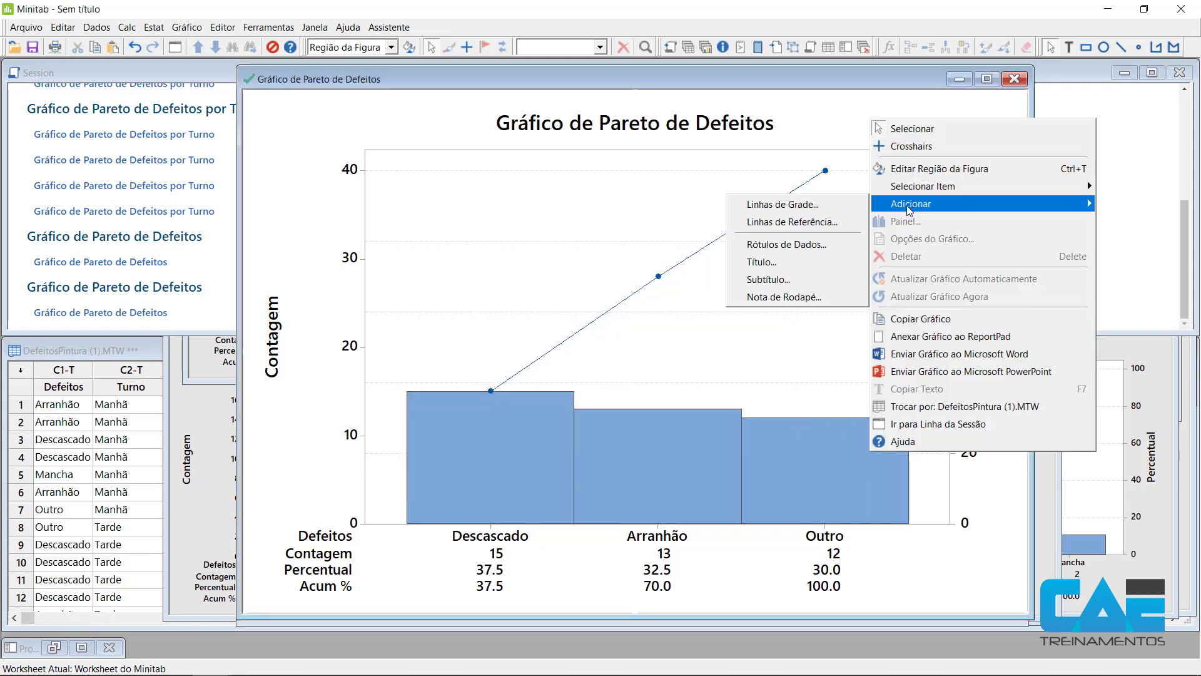
pyautogui.click(802, 294)
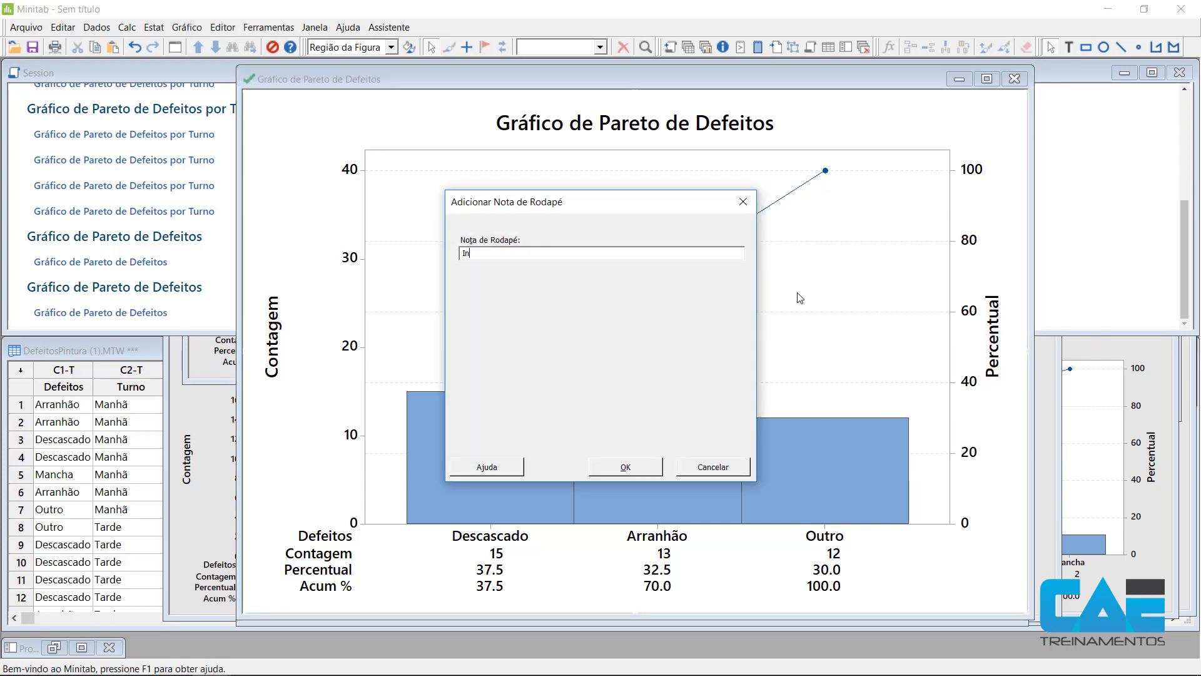
pyautogui.write('Interpretação Cor')
pyautogui.press('BackSpace')
pyautogui.press('BackSpace')
pyautogui.press('BackSpace')
pyautogui.write('correta CAE Treinamento')
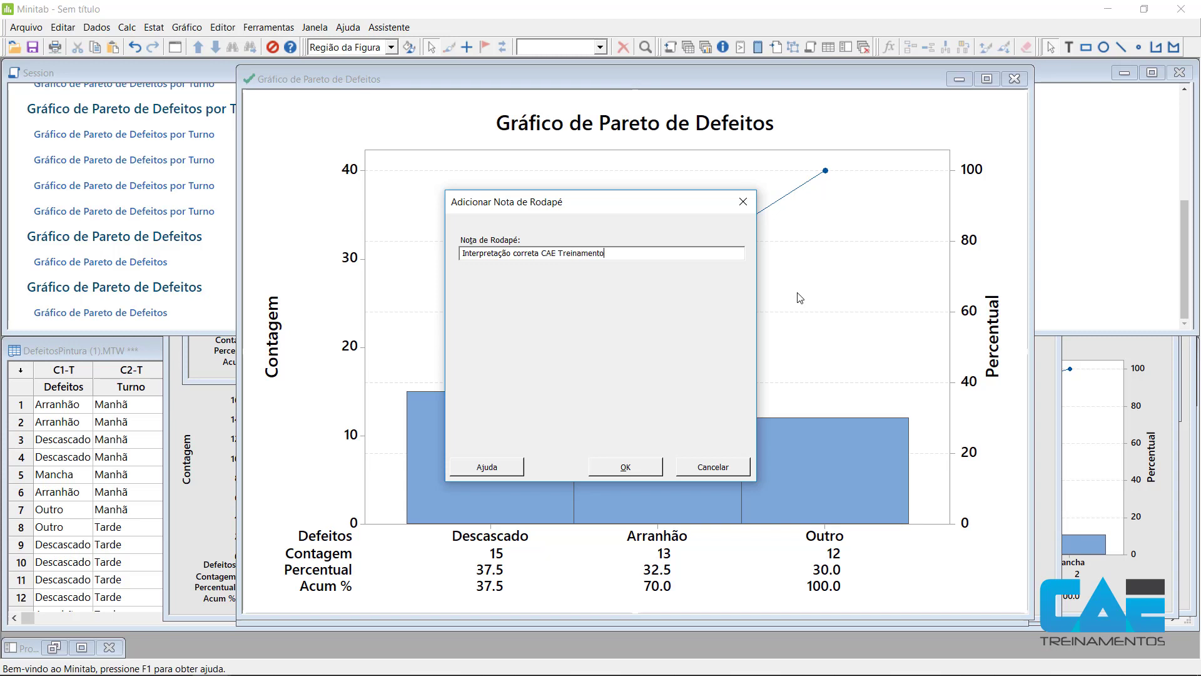
pyautogui.write('s - Portal CAE')
pyautogui.press('Return')
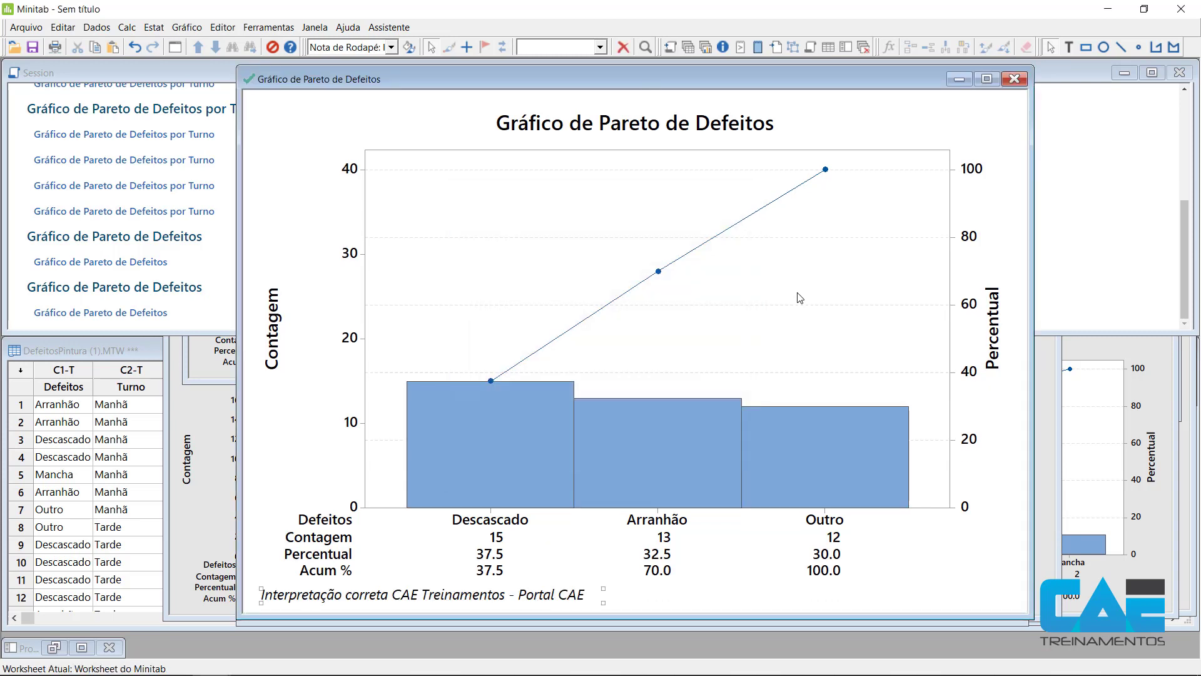
pyautogui.click(657, 597)
# Examine the editing options for the Contagem axis scale without changing them.
pyautogui.doubleClick(353, 342)
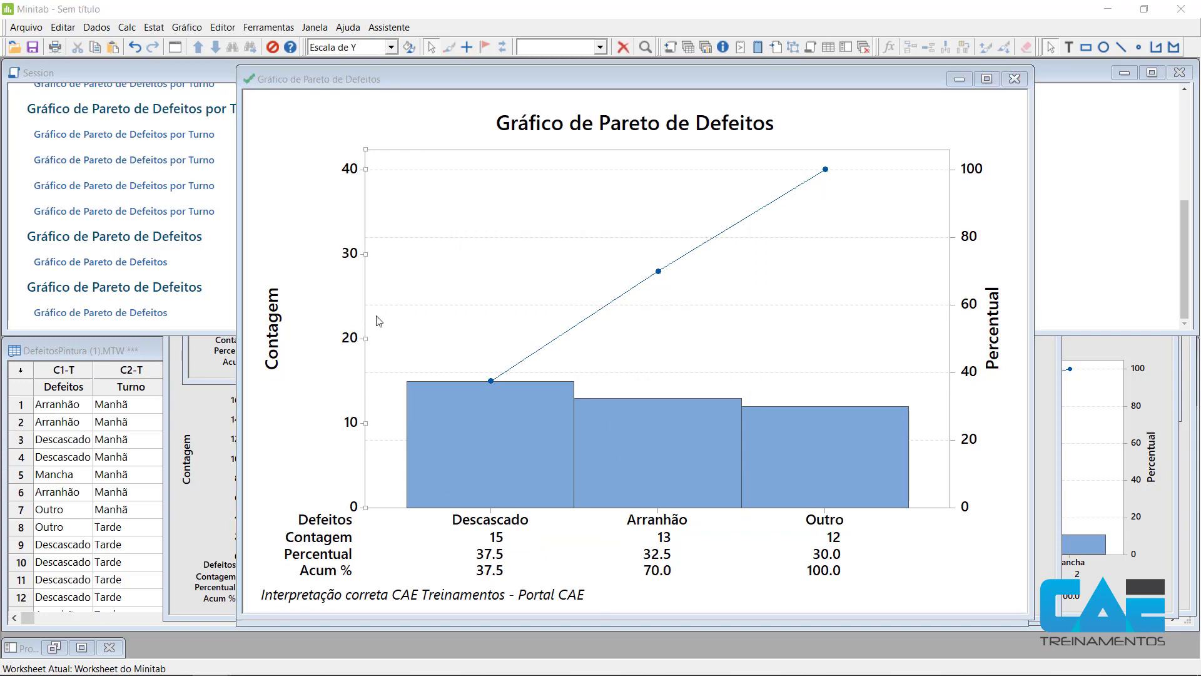
pyautogui.click(726, 466)
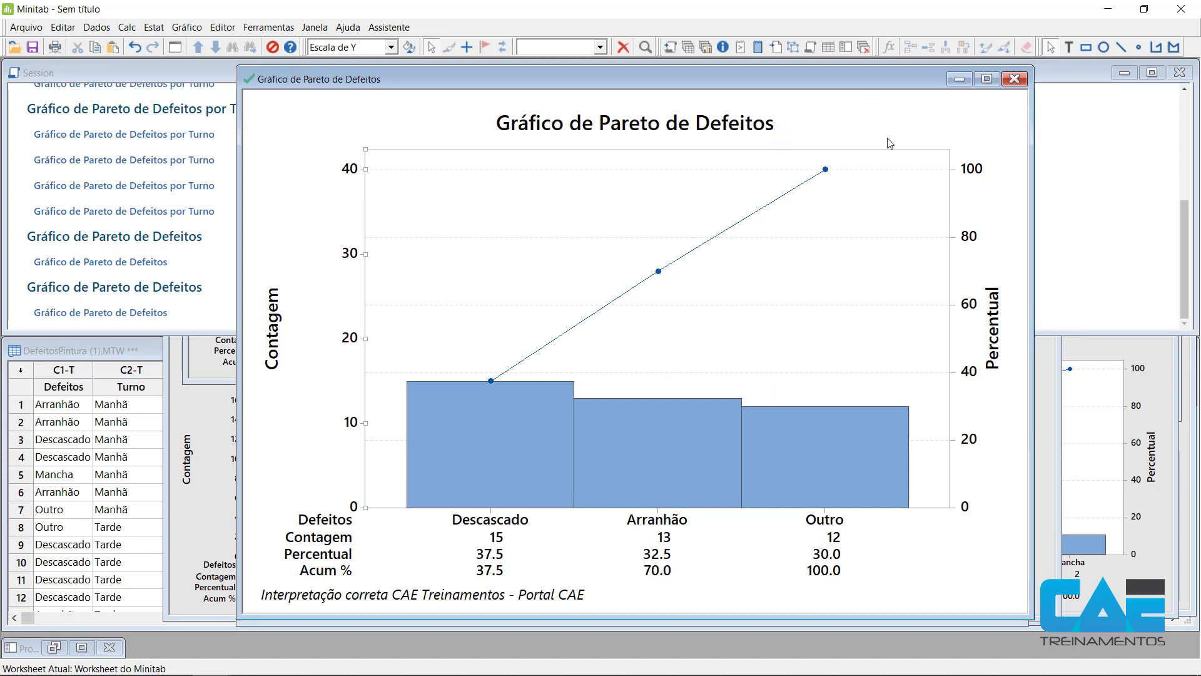
# Change the chart title to "Gráfico de Pareto de Defeitos PORTAL CAE".
pyautogui.doubleClick(781, 134)
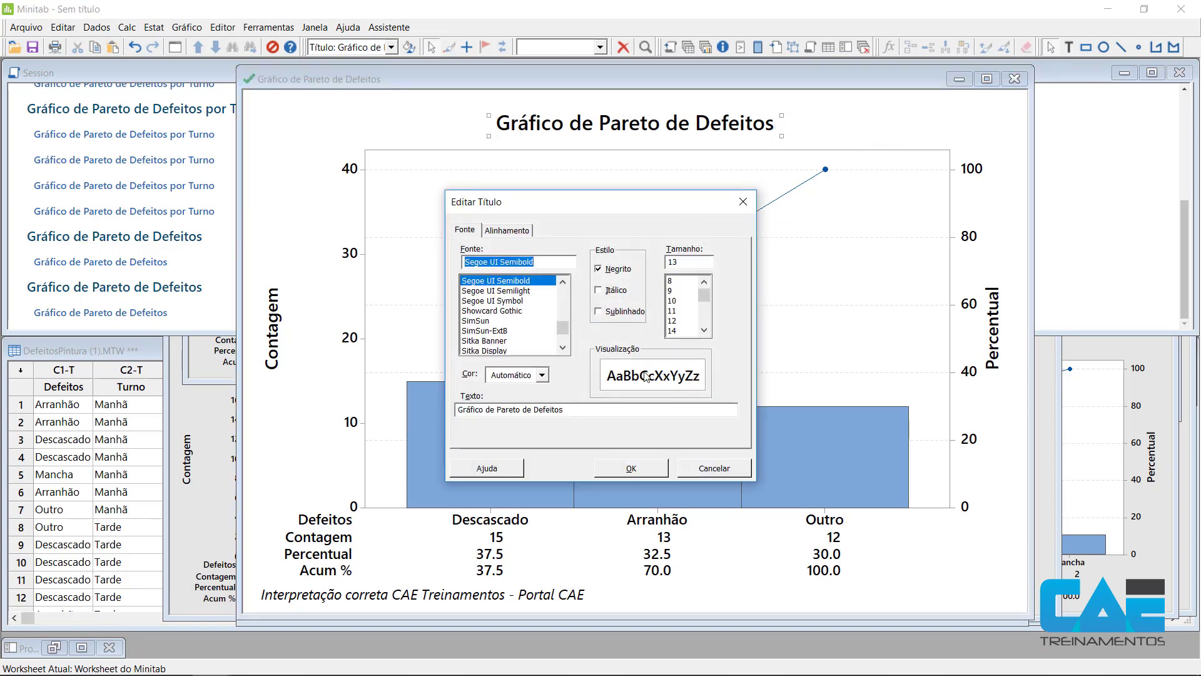
pyautogui.click(609, 409)
pyautogui.write('PO')
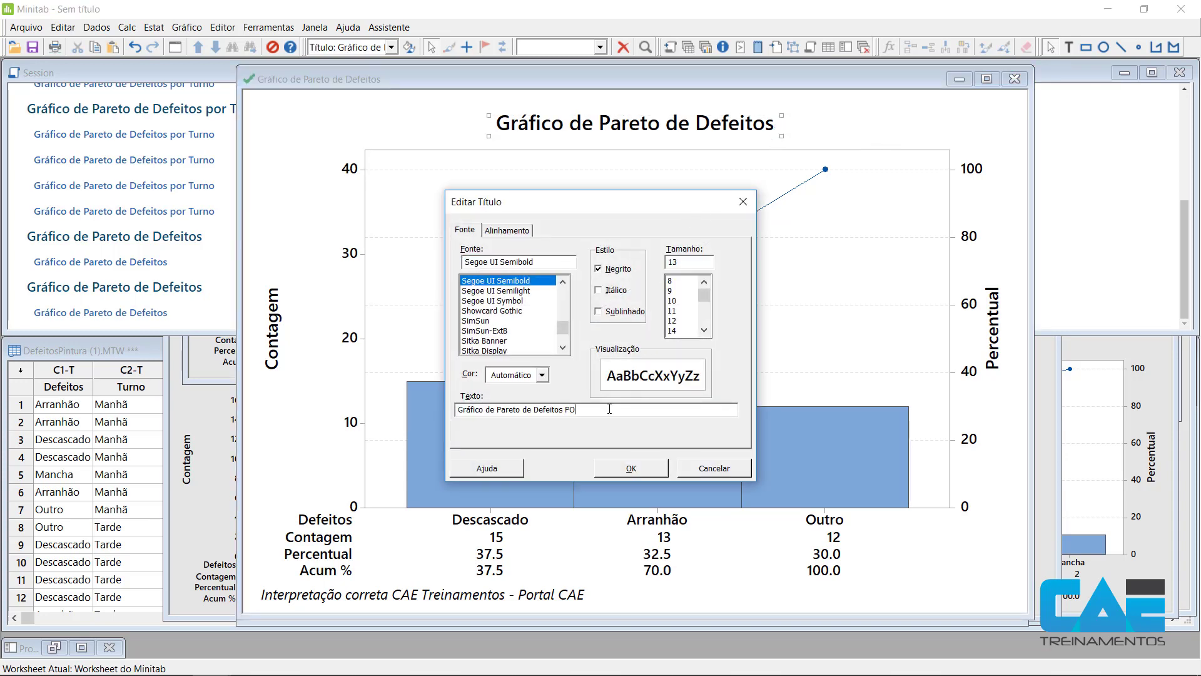
pyautogui.write('TTAL CAE')
pyautogui.press('Return')
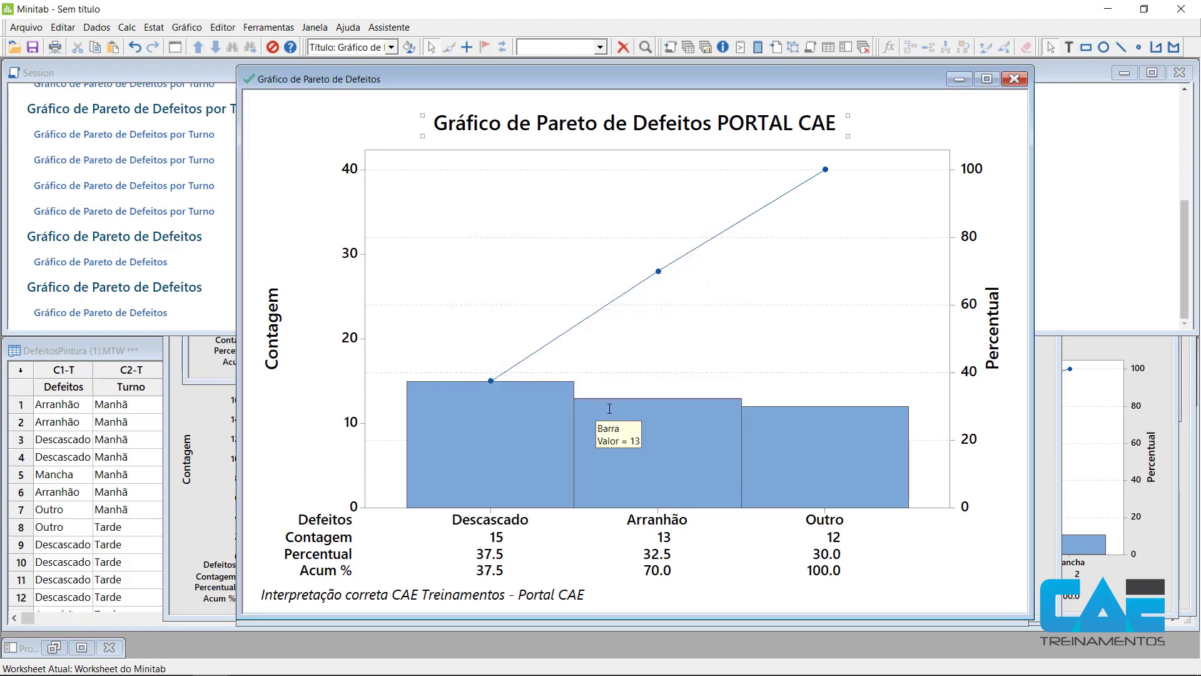
pyautogui.click(974, 118)
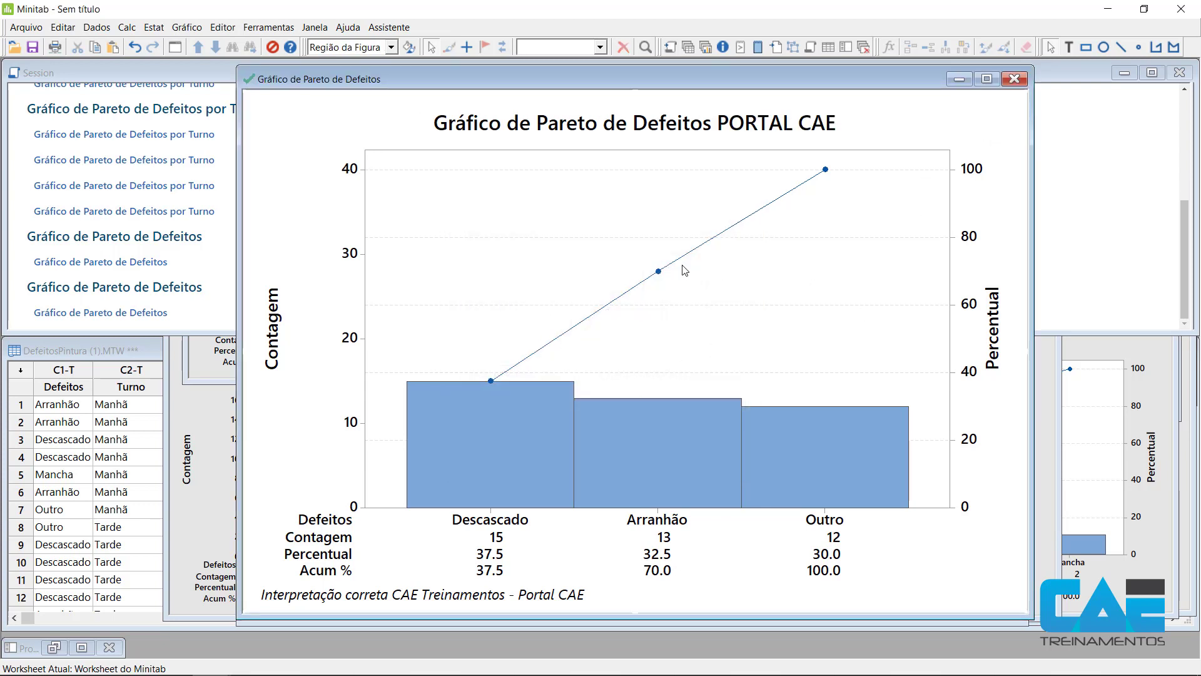